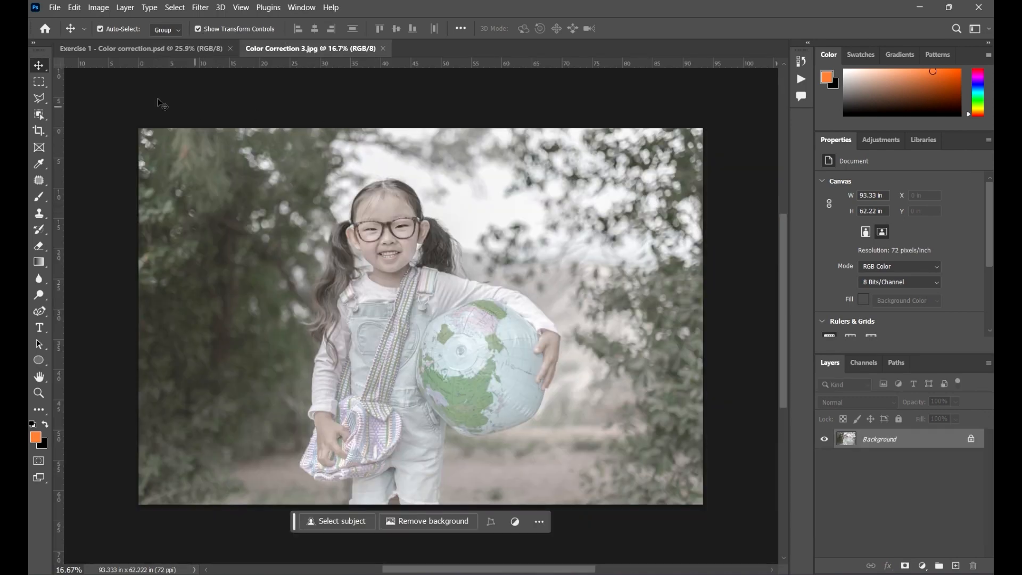
Close the Exercise 1 - Color correction.psd document and bring Color Correction 3.jpg into view.
left_click(161, 49)
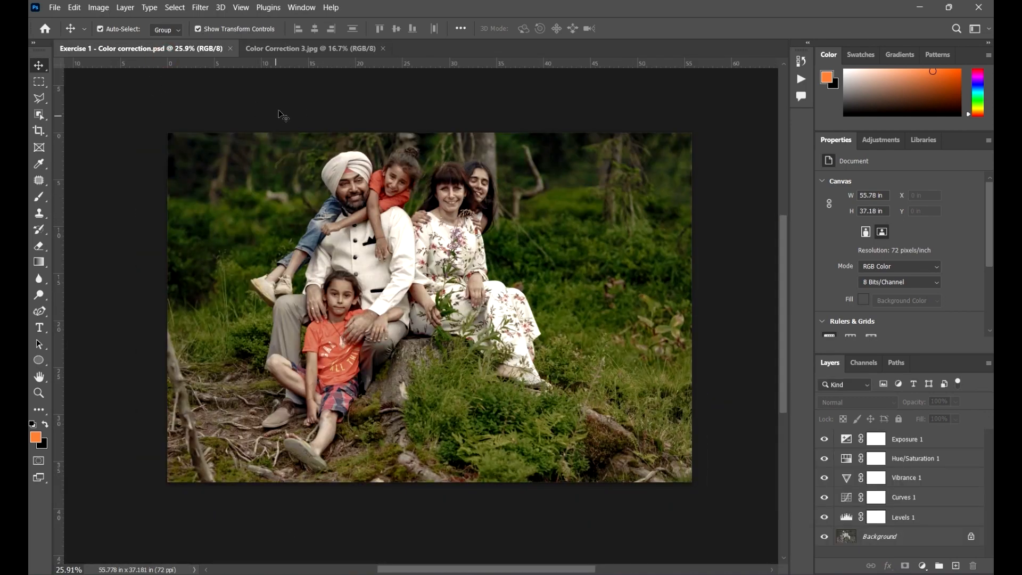
left_click(231, 48)
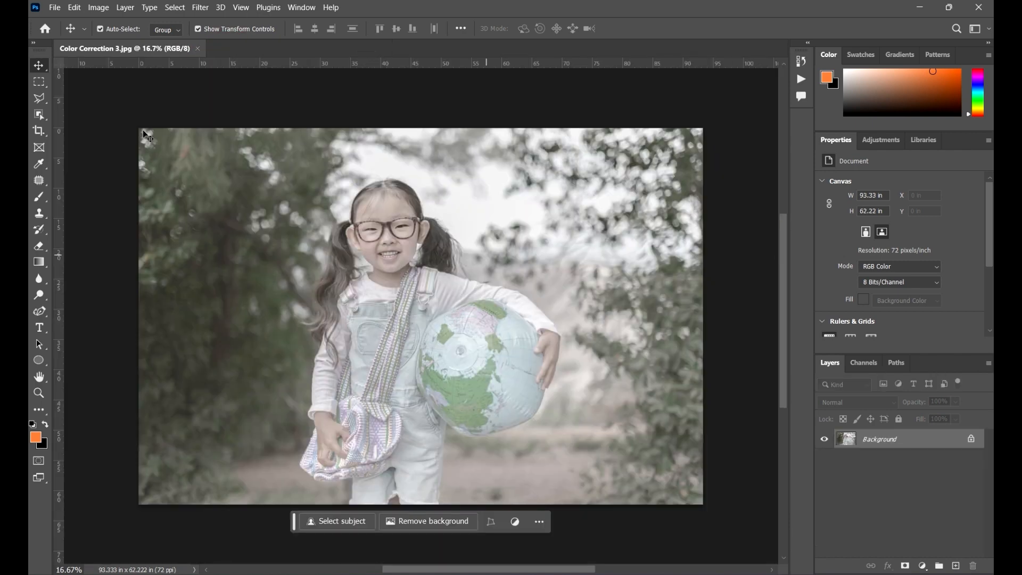
scroll(550, 263, "down", 2)
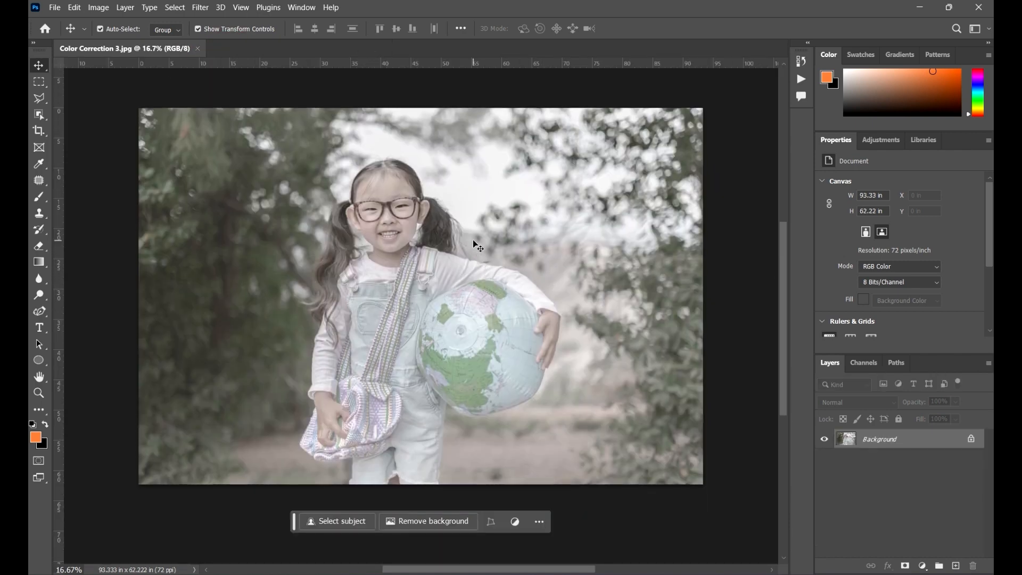
left_click_drag(504, 256, 521, 271)
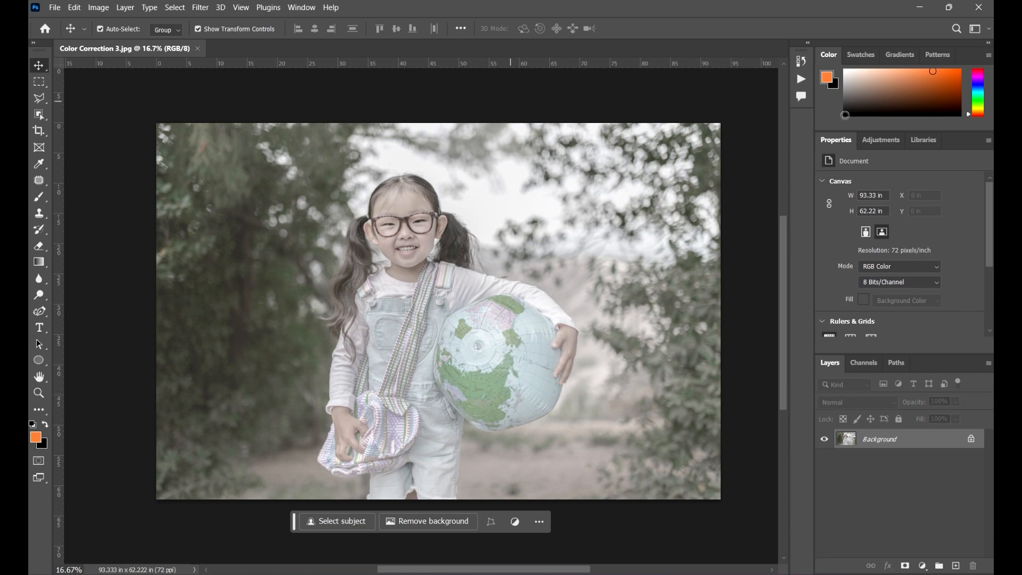
Add a Levels adjustment layer with the shadow input set to 46 and the highlight input set to 230.
left_click(892, 143)
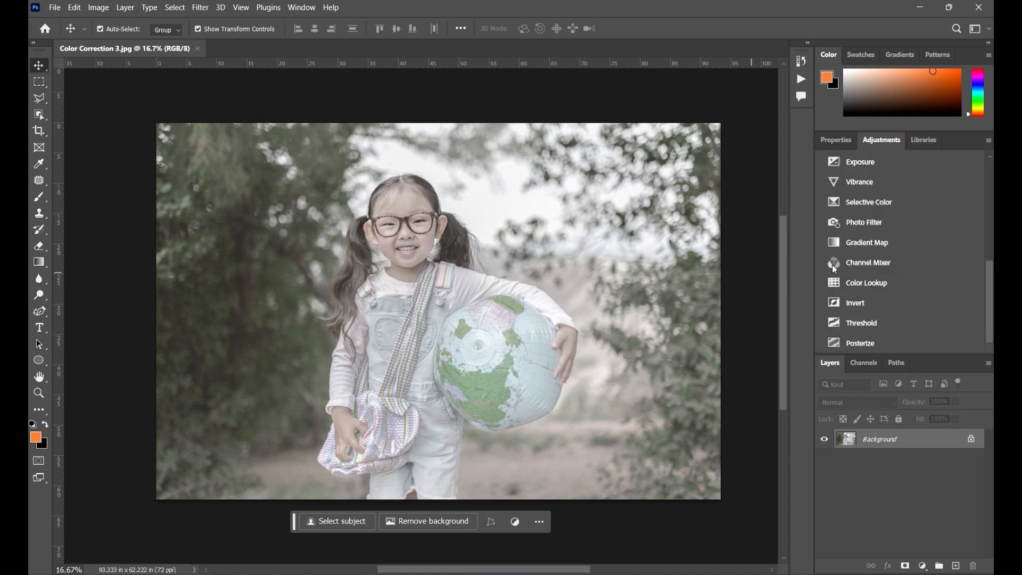
scroll(877, 320, "up", 3)
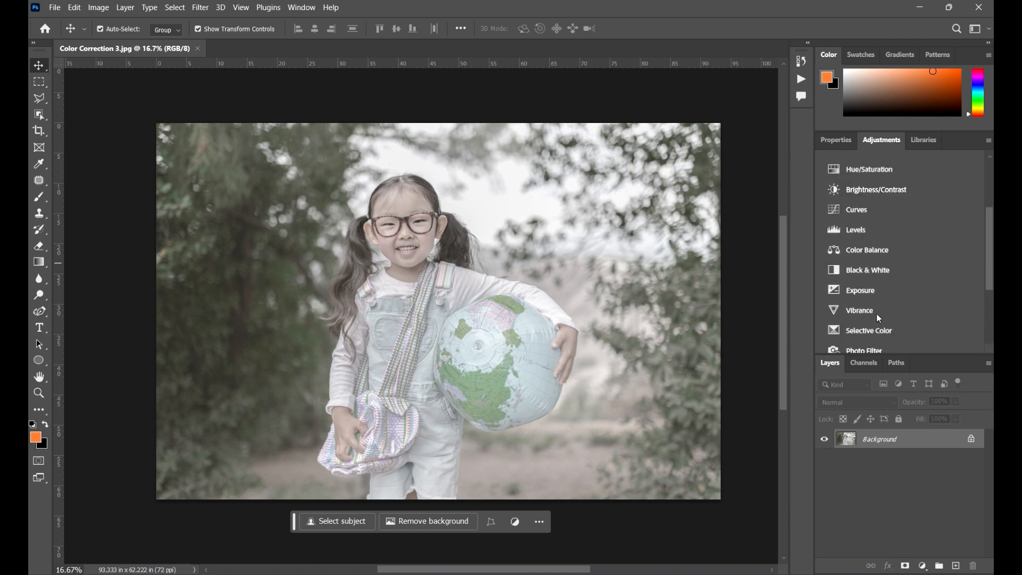
left_click(899, 227)
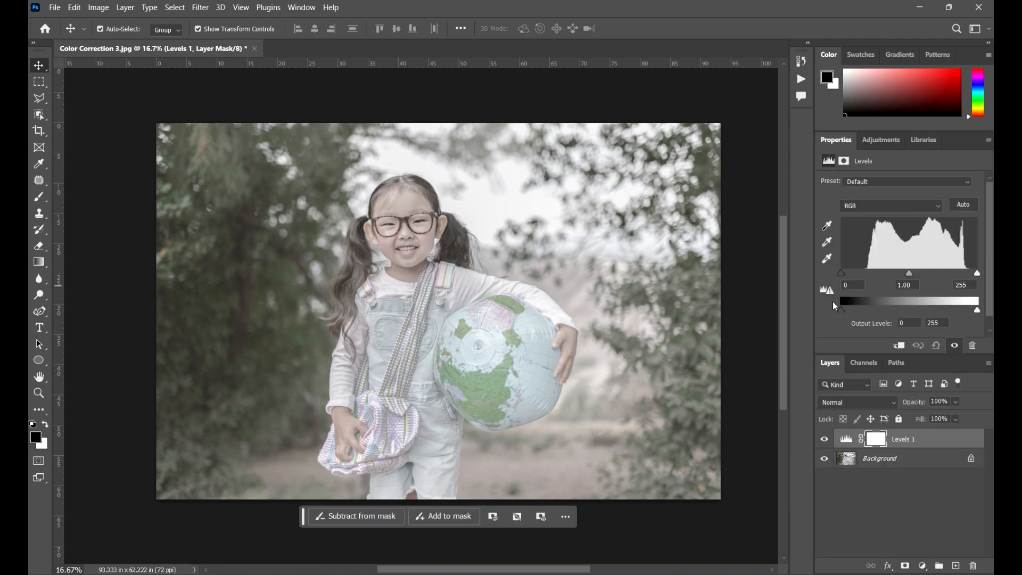
left_click_drag(842, 274, 869, 284)
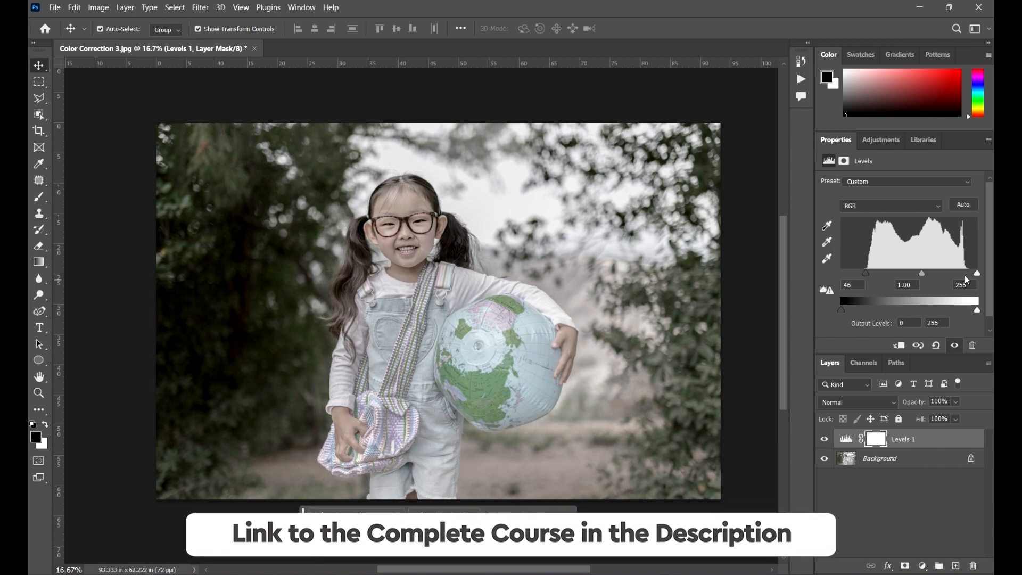
mouse_move(978, 275)
left_mouse_down()
mouse_move(951, 280)
mouse_move(966, 282)
left_mouse_up()
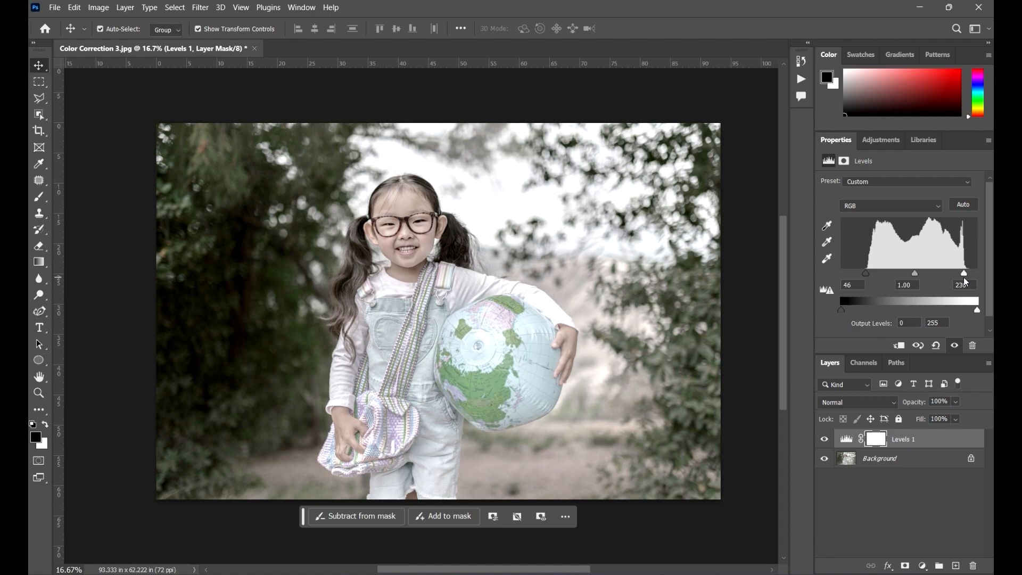
Check the sleeve and face up close and set the Levels shadow input to 41, keeping the highlight input at 230.
scroll(543, 310, "up", 5)
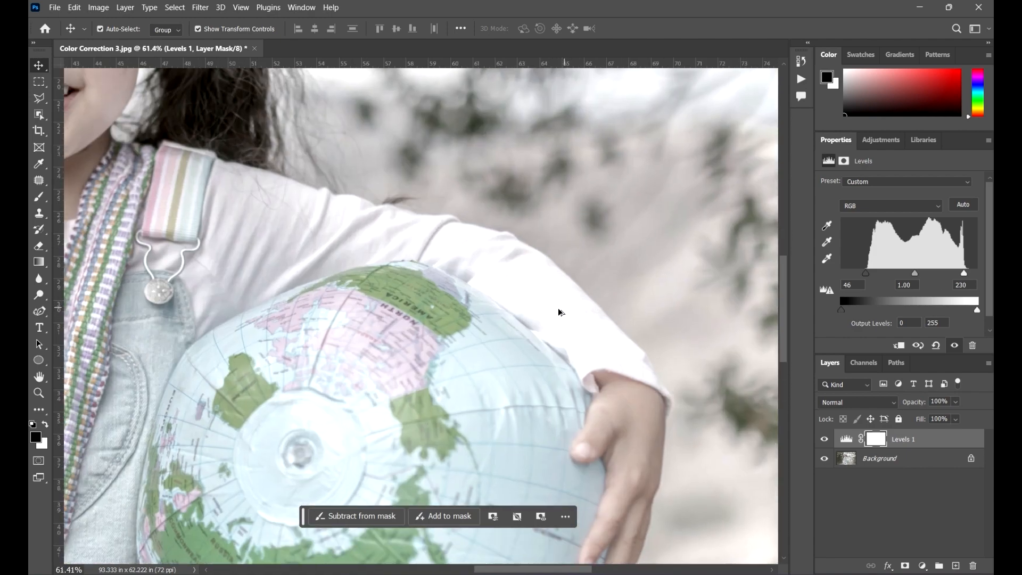
scroll(560, 312, "up", 4)
left_click_drag(967, 277, 963, 281)
scroll(532, 271, "down", 7)
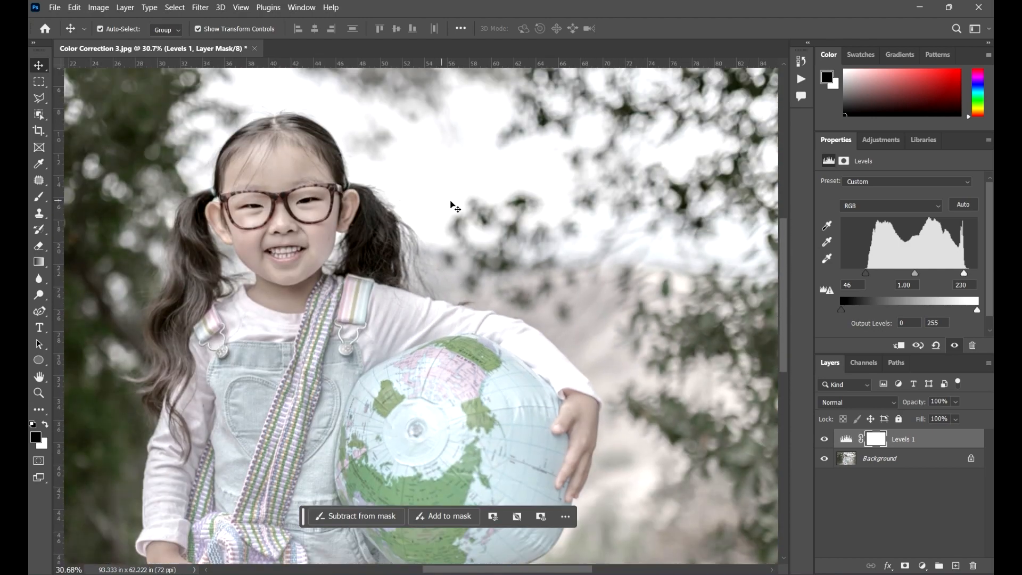
left_click_drag(356, 254, 525, 283)
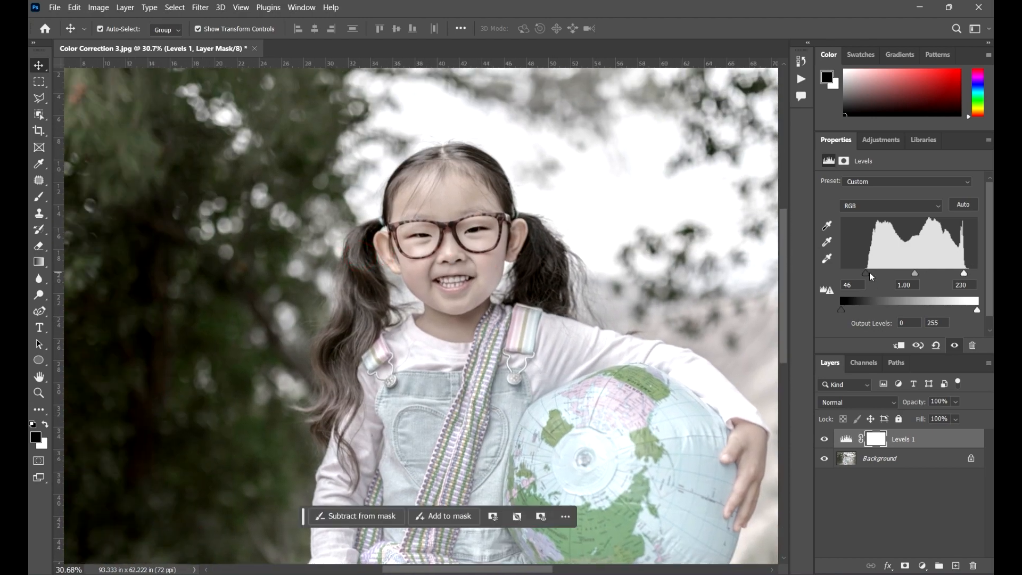
left_click_drag(869, 276, 863, 276)
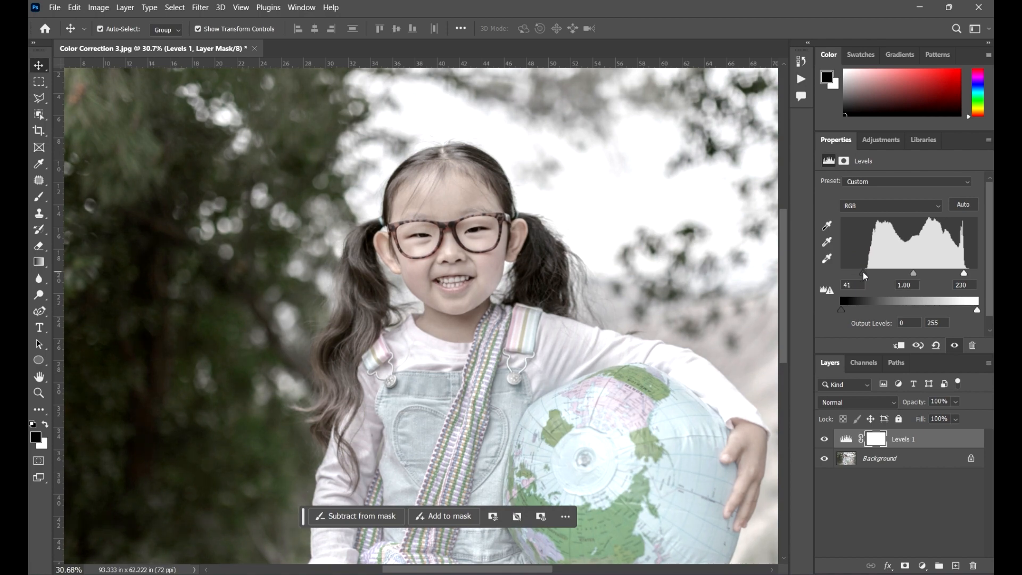
scroll(419, 240, "down", 10)
scroll(522, 349, "up", 3)
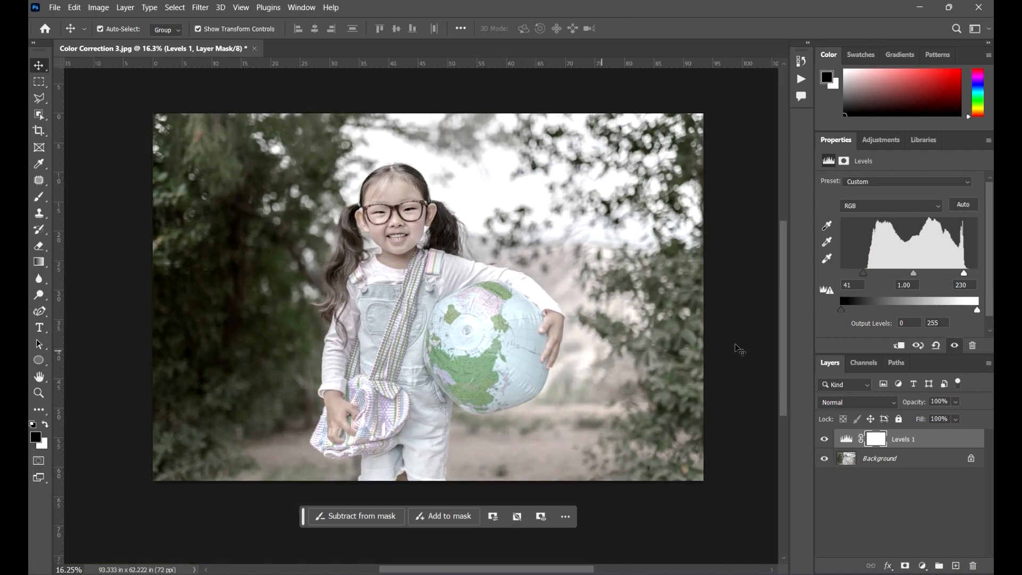
Set the Levels shadow input to 52 and compare the photo with the Levels layer hidden and shown.
mouse_move(863, 274)
left_mouse_down()
mouse_move(883, 278)
mouse_move(871, 277)
left_mouse_up()
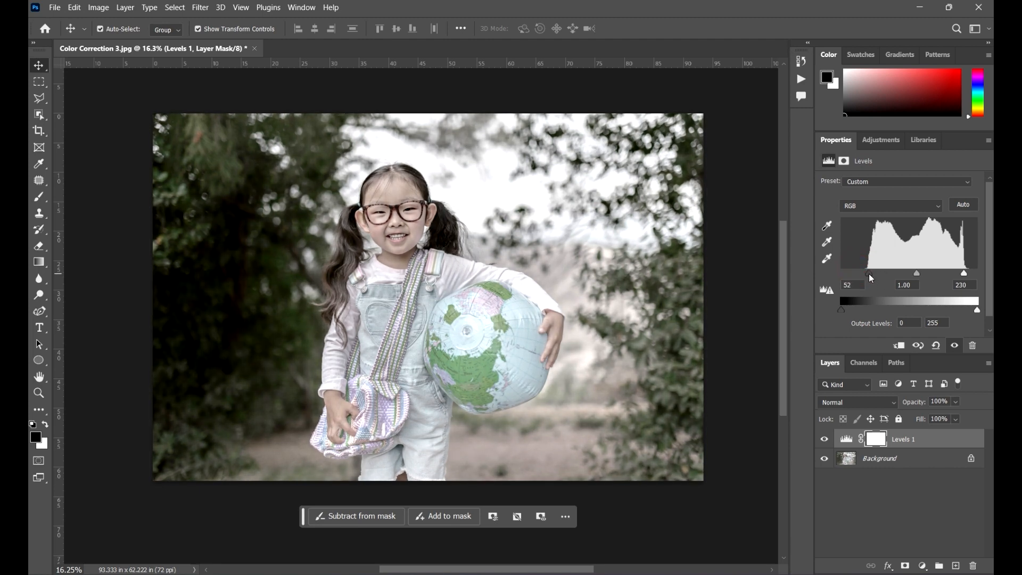
scroll(625, 246, "down", 3)
scroll(669, 309, "up", 3)
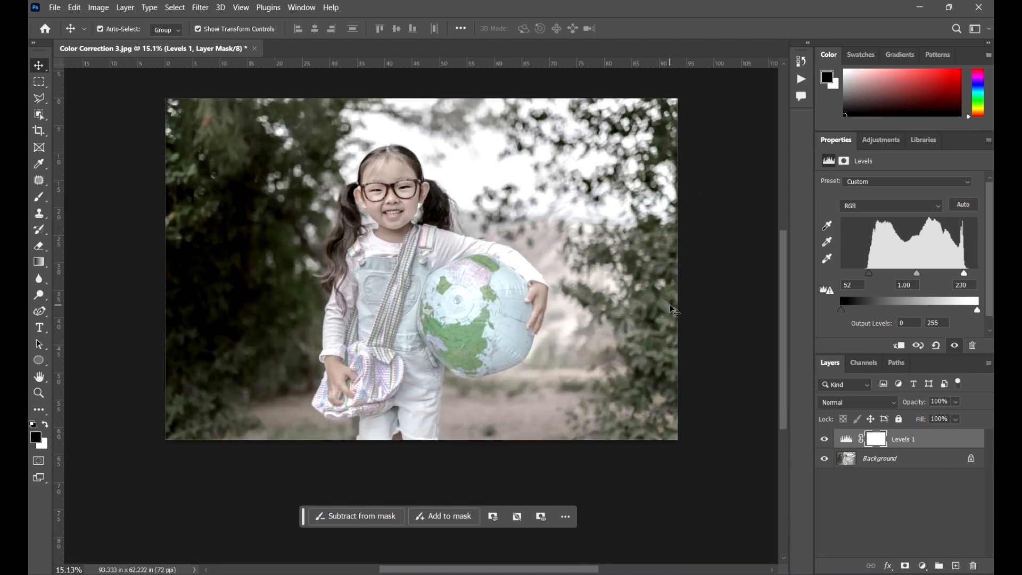
left_click_drag(558, 308, 590, 338)
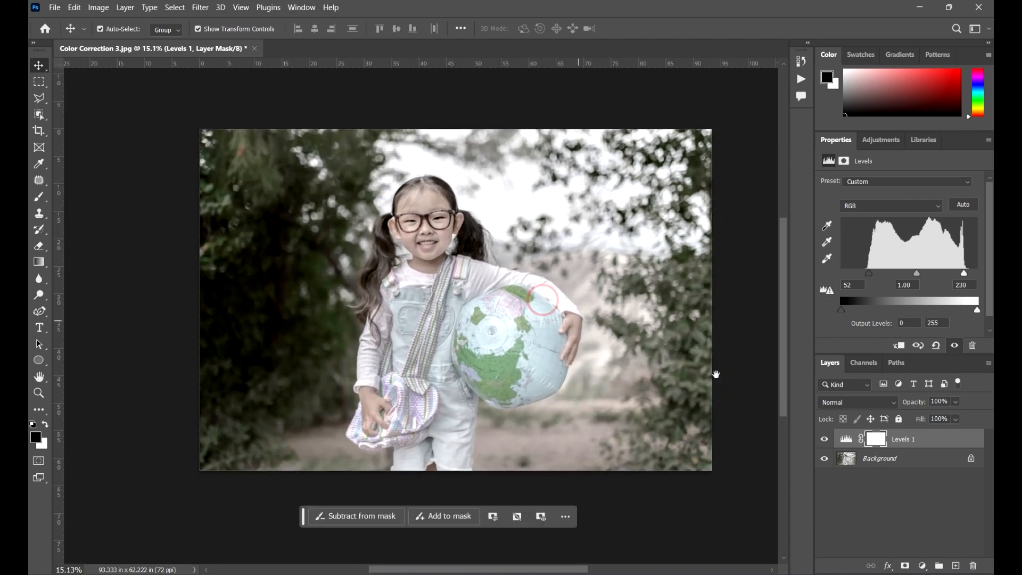
left_click(826, 440)
left_click(825, 440)
Add a Curves adjustment layer and shape a gentle S-curve, raising the highlights slightly and lowering the darker midtones.
left_click(876, 142)
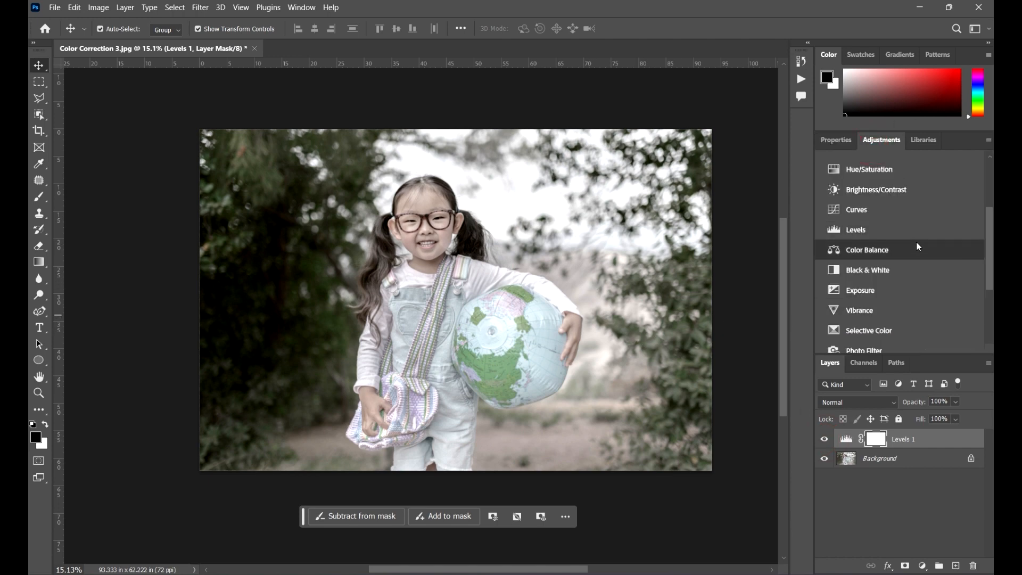
scroll(908, 311, "down", 3)
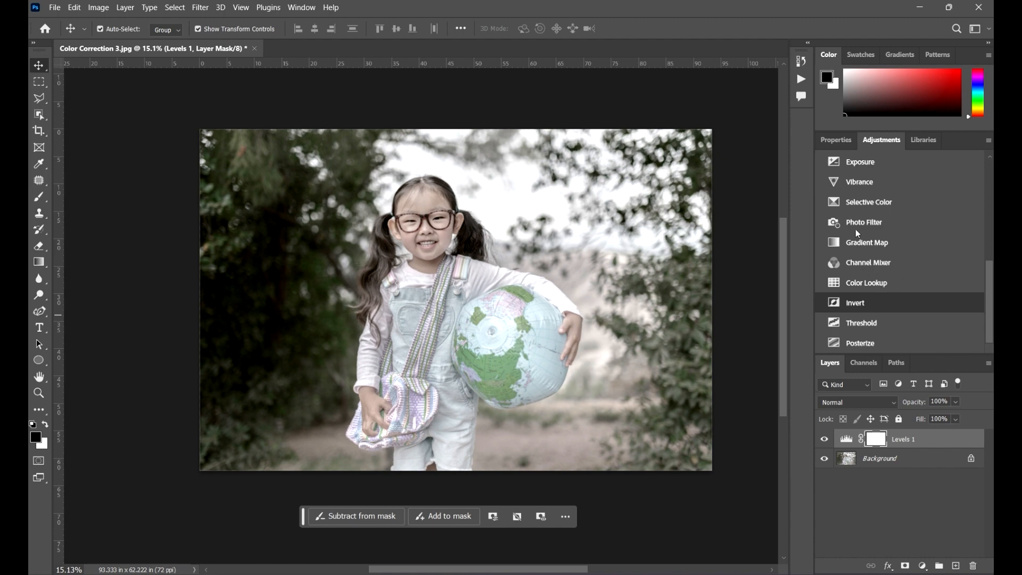
scroll(868, 223, "up", 5)
scroll(896, 309, "down", 2)
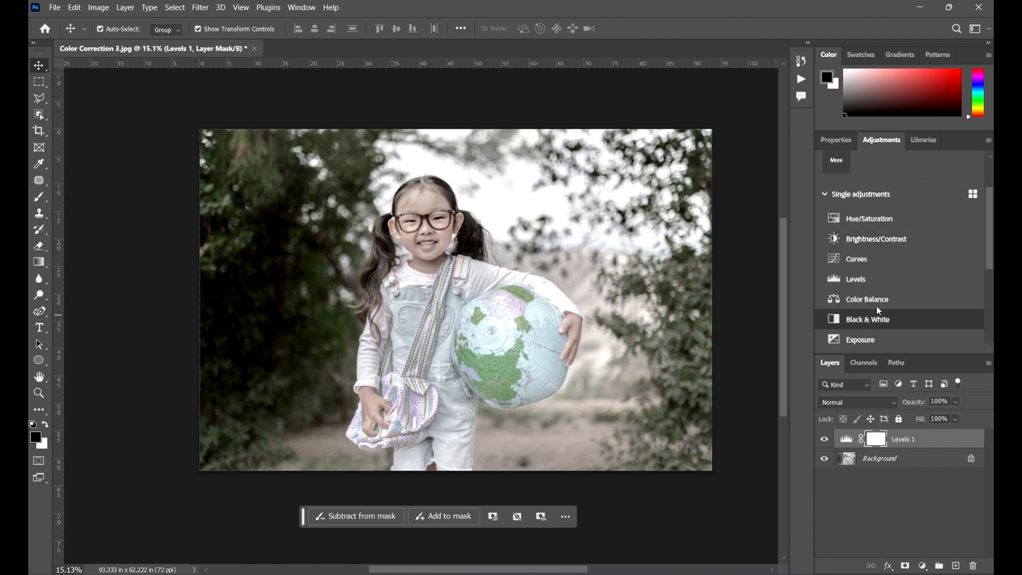
left_click(876, 262)
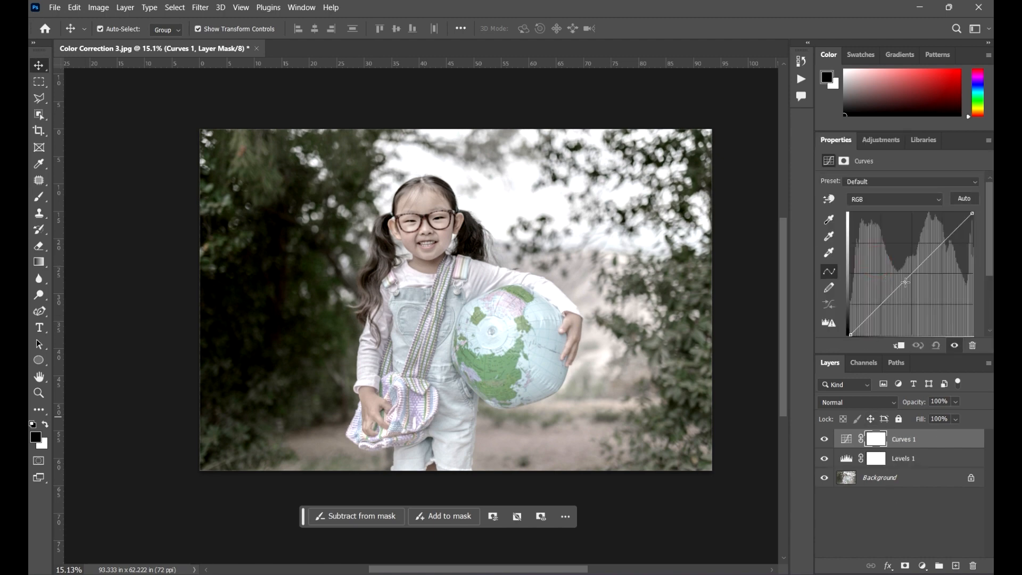
mouse_move(938, 248)
left_mouse_down()
mouse_move(931, 243)
mouse_move(940, 243)
left_mouse_up()
left_click_drag(877, 307, 905, 286)
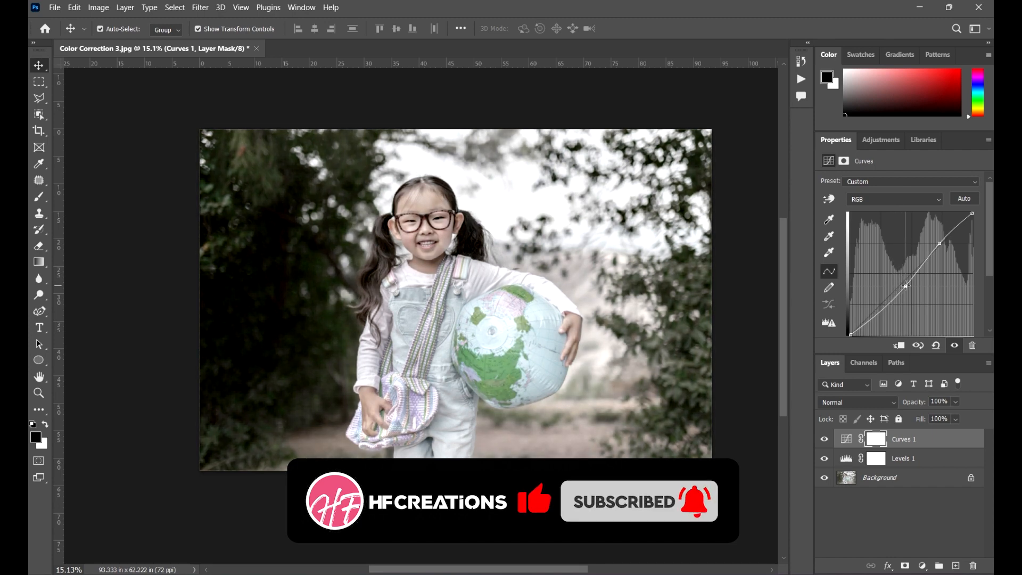
Compare the photo with the Curves and Levels layers toggled off and on, ending with Curves hidden and Levels shown.
scroll(396, 266, "up", 5)
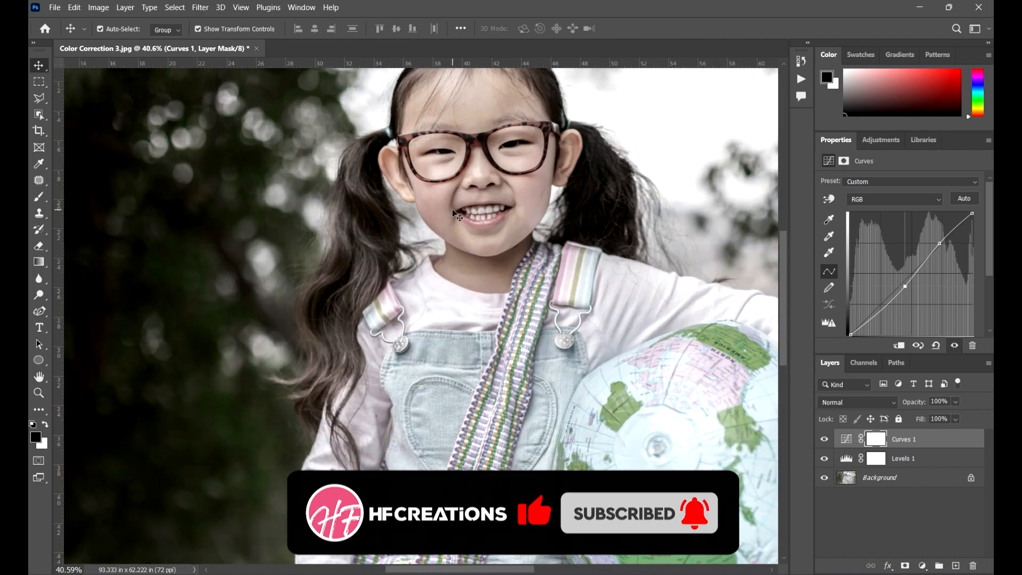
scroll(532, 194, "up", 3)
scroll(326, 231, "down", 3)
scroll(417, 228, "down", 6)
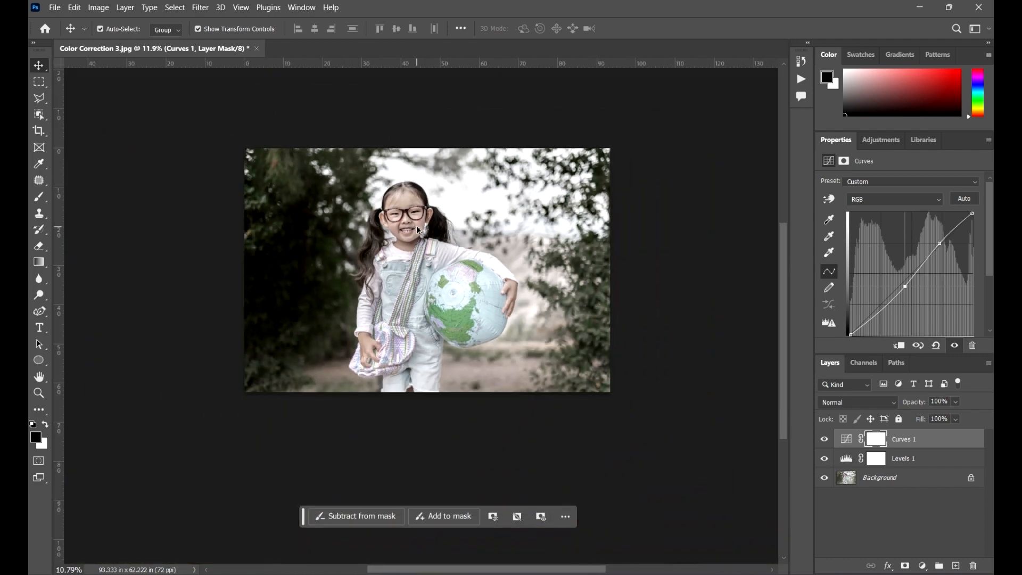
scroll(483, 240, "up", 4)
left_click_drag(443, 260, 503, 289)
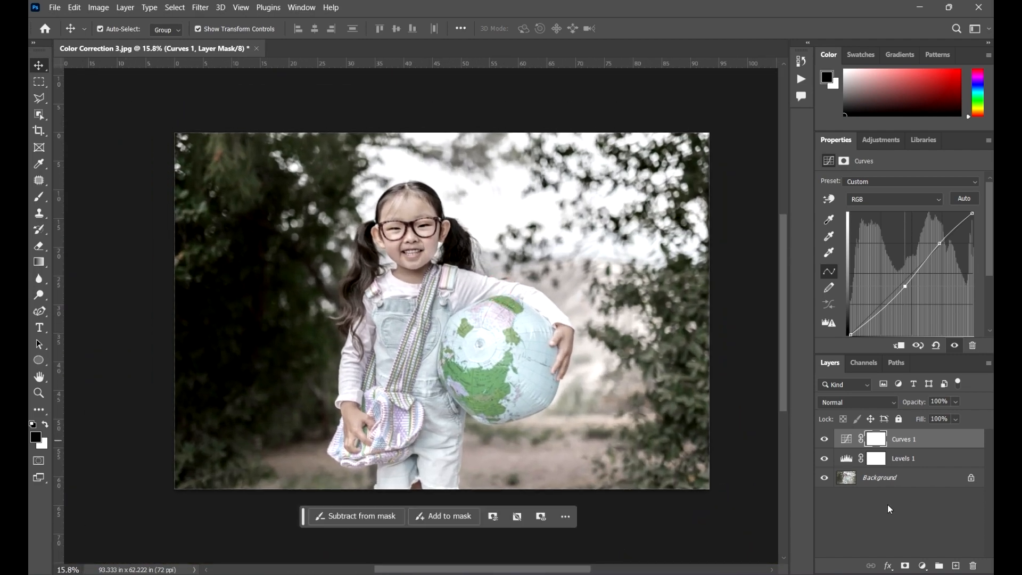
left_click(823, 439)
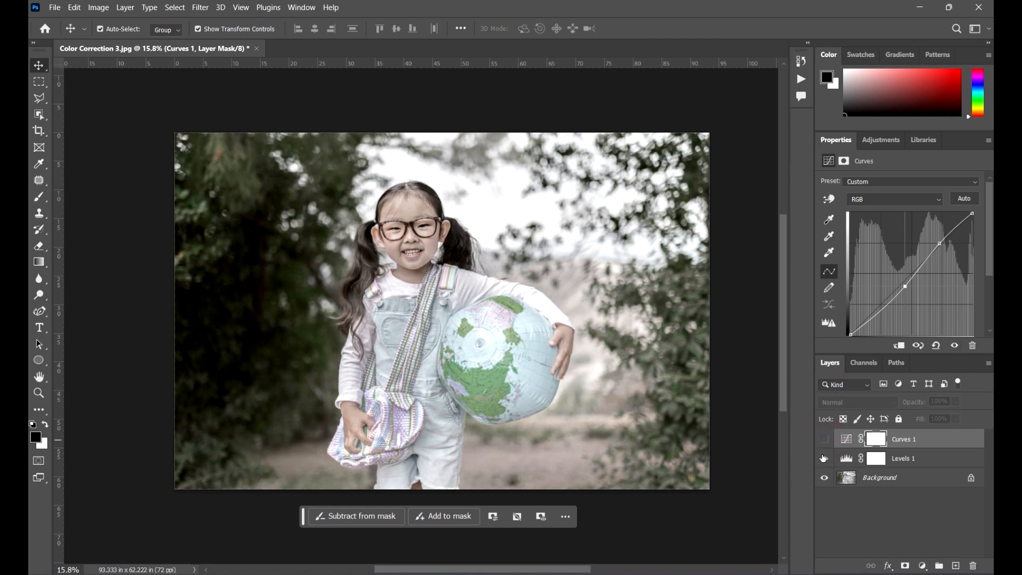
left_click(823, 459)
left_click(823, 440)
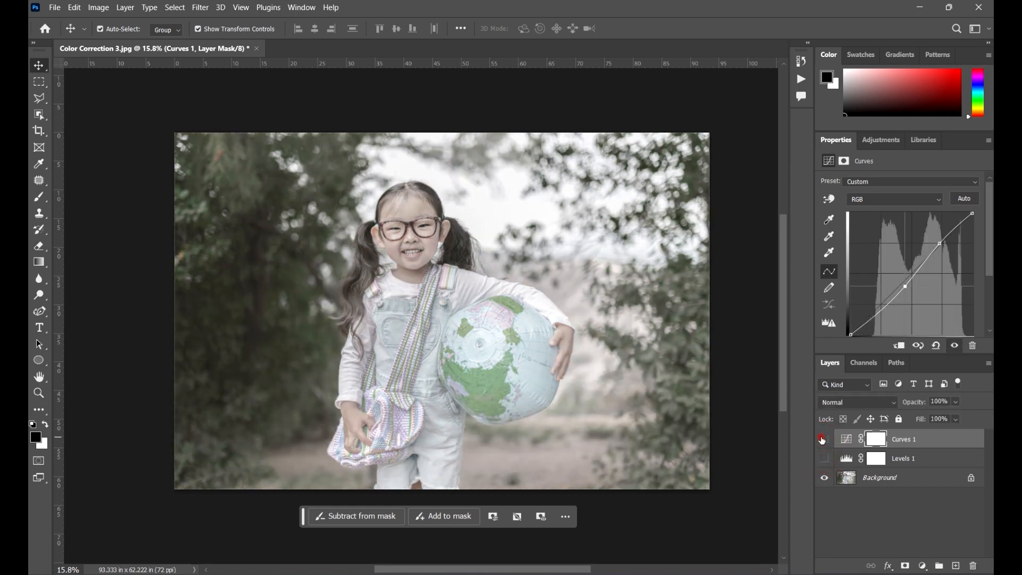
left_click(823, 439)
left_click(823, 459)
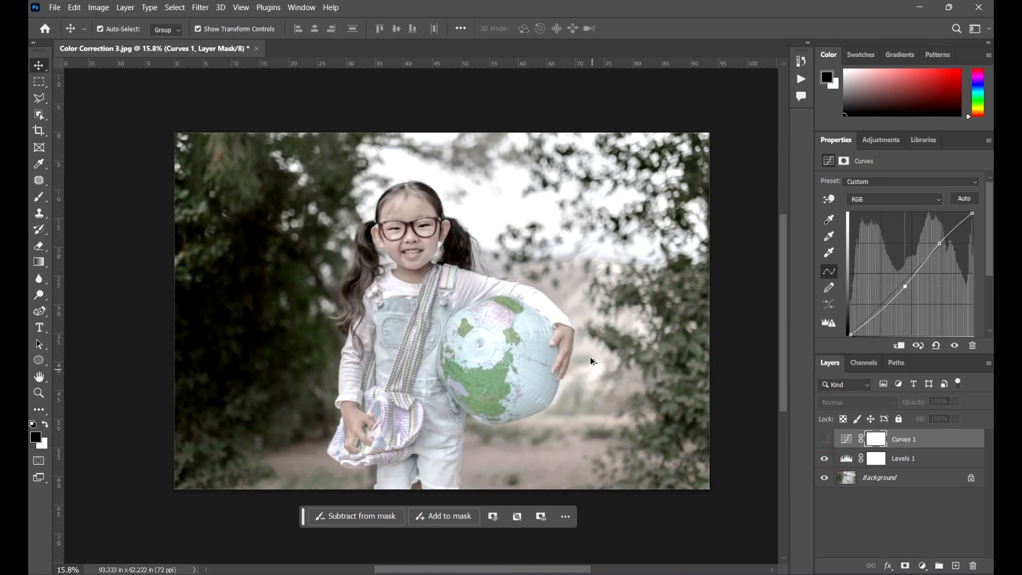
scroll(591, 358, "down", 2)
scroll(711, 322, "up", 1)
Add a Vibrance adjustment layer with vibrance set to +100, and deselect all layers.
left_click(881, 140)
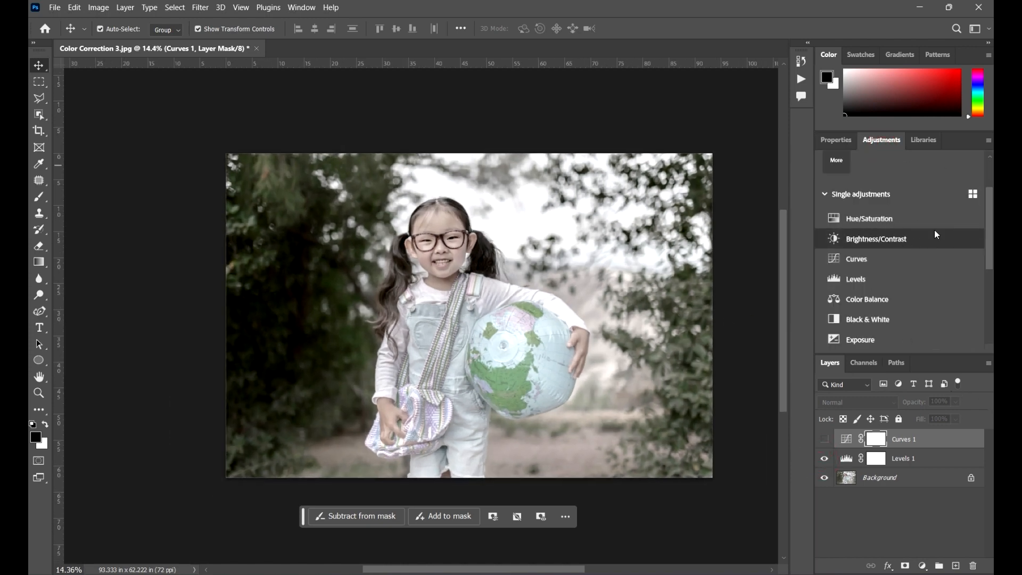
scroll(904, 324, "down", 3)
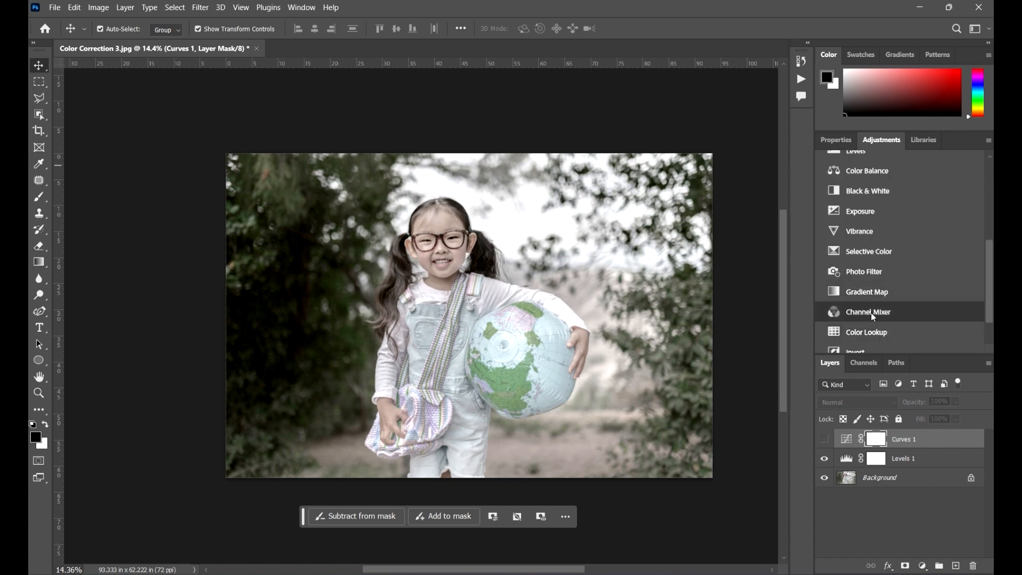
scroll(876, 315, "down", 1)
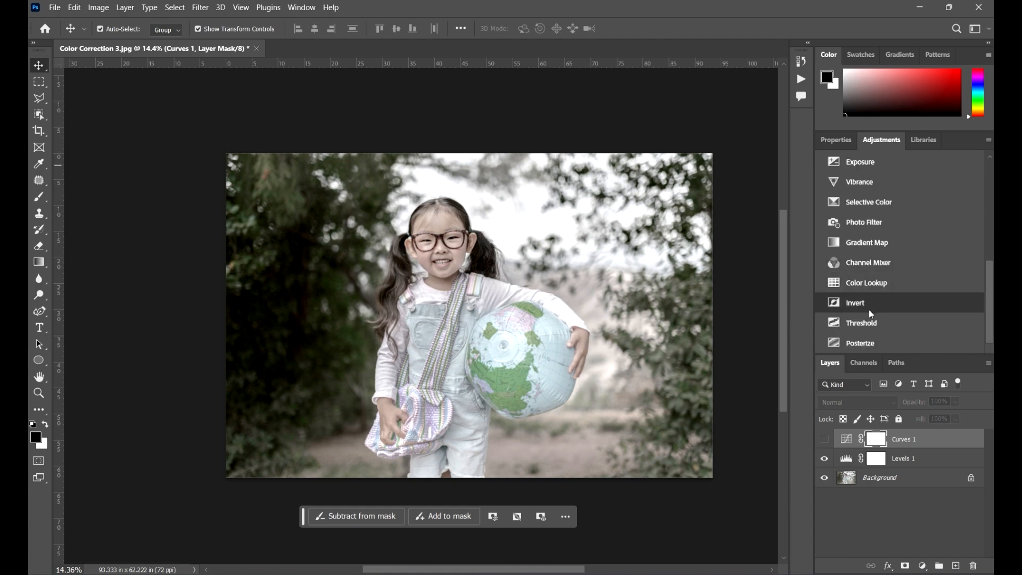
left_click(873, 182)
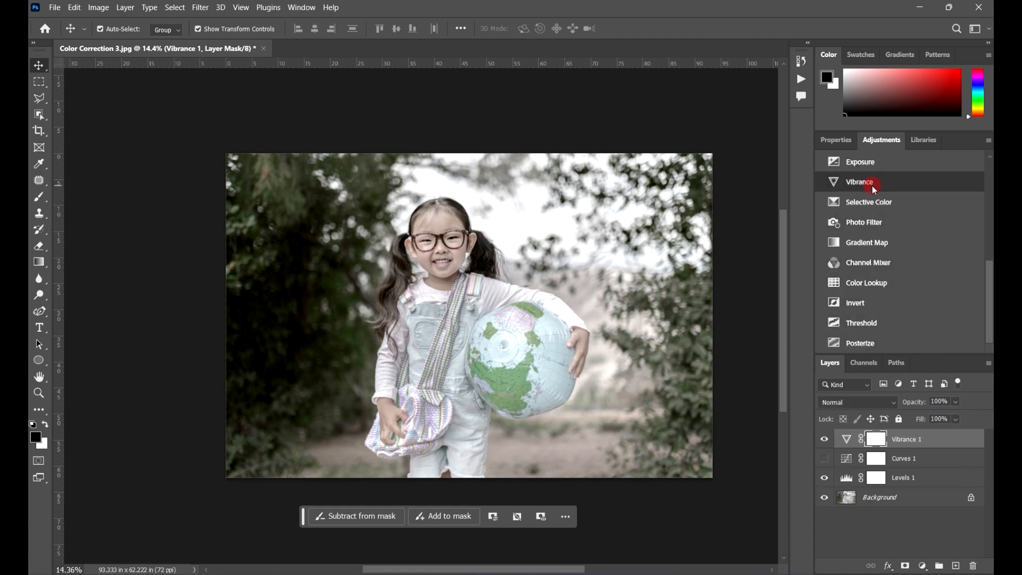
left_click_drag(899, 196, 971, 201)
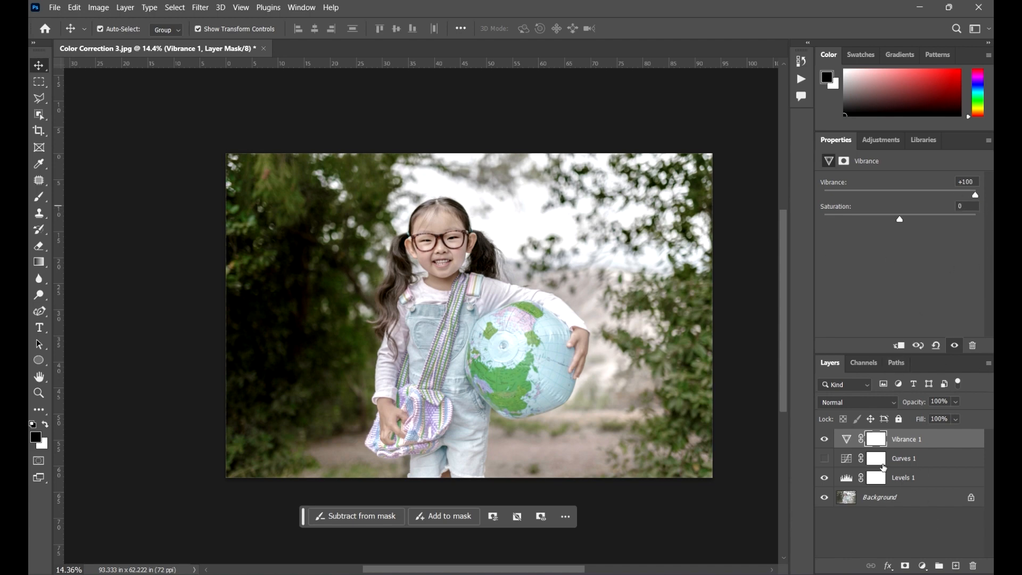
left_click(917, 519)
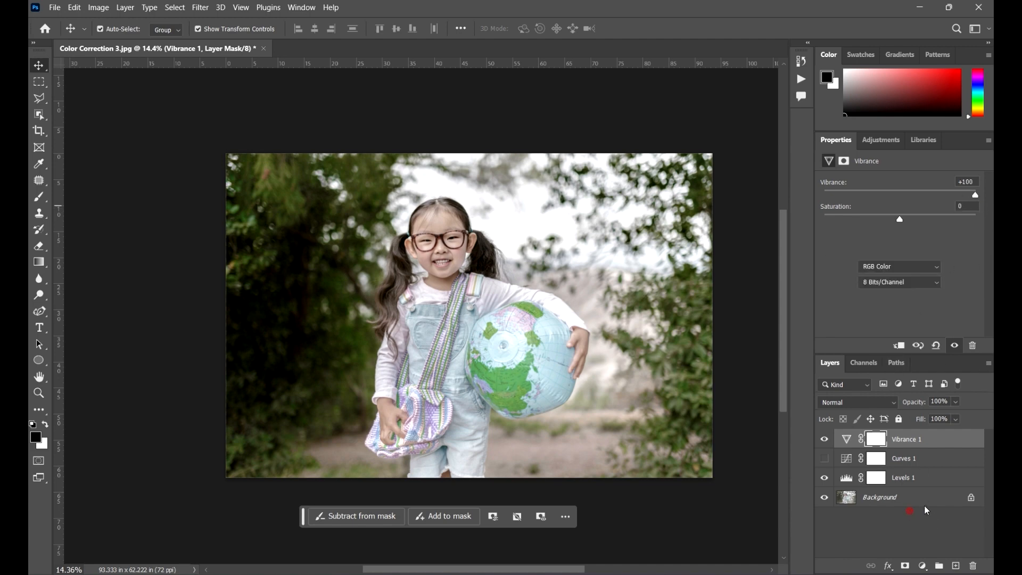
Add a Hue/Saturation adjustment layer above the Vibrance layer and set its saturation to +20.
left_click(883, 139)
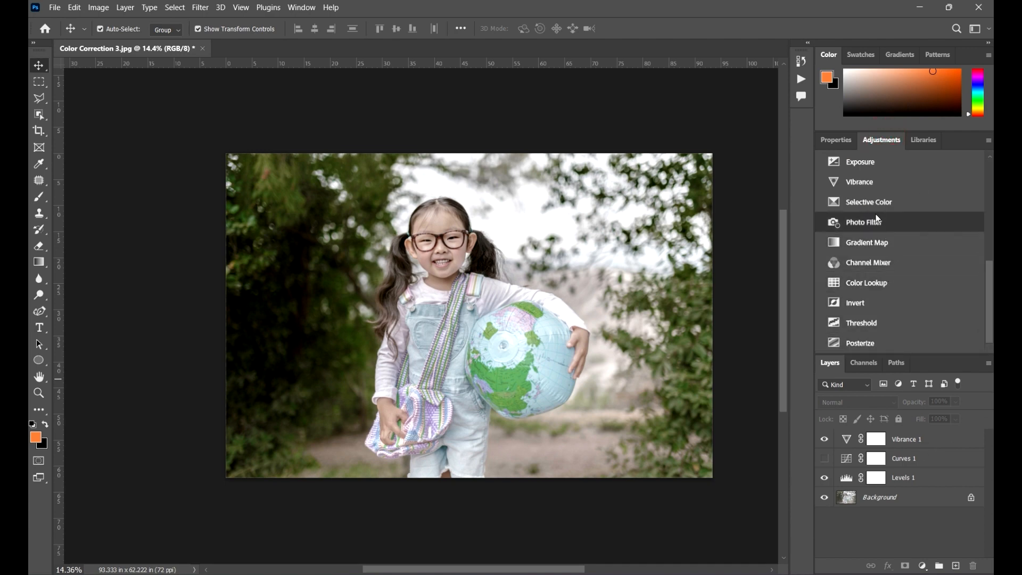
scroll(905, 291, "up", 5)
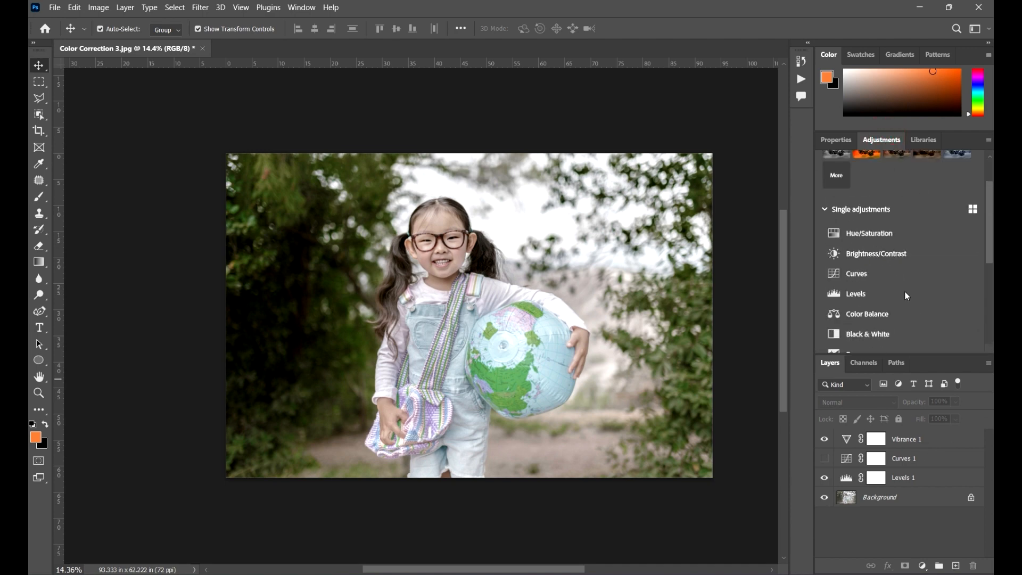
left_click(885, 233)
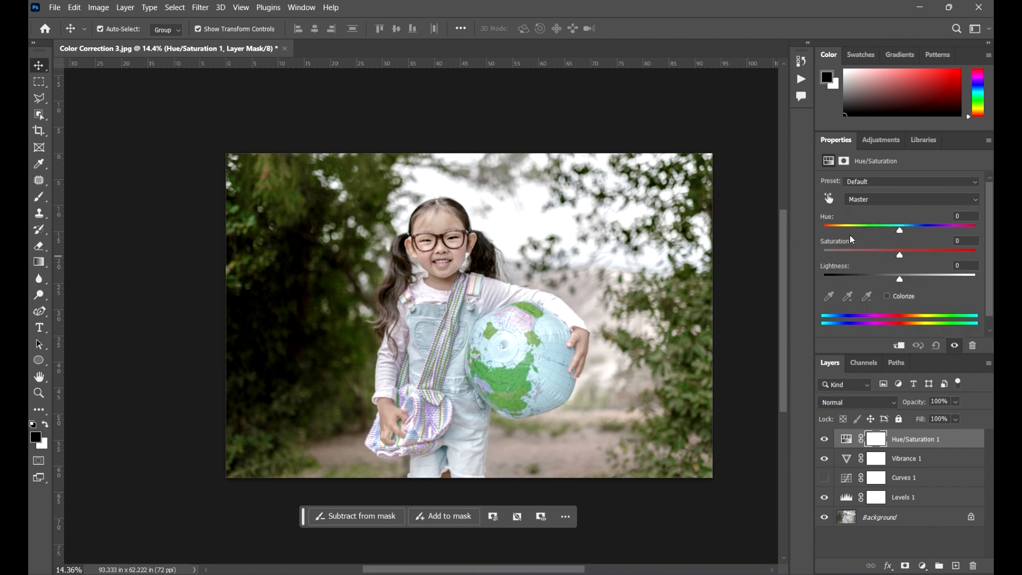
left_click_drag(901, 252, 937, 267)
left_click_drag(919, 254, 912, 254)
scroll(253, 217, "down", 4)
scroll(404, 276, "up", 3)
scroll(374, 231, "up", 2)
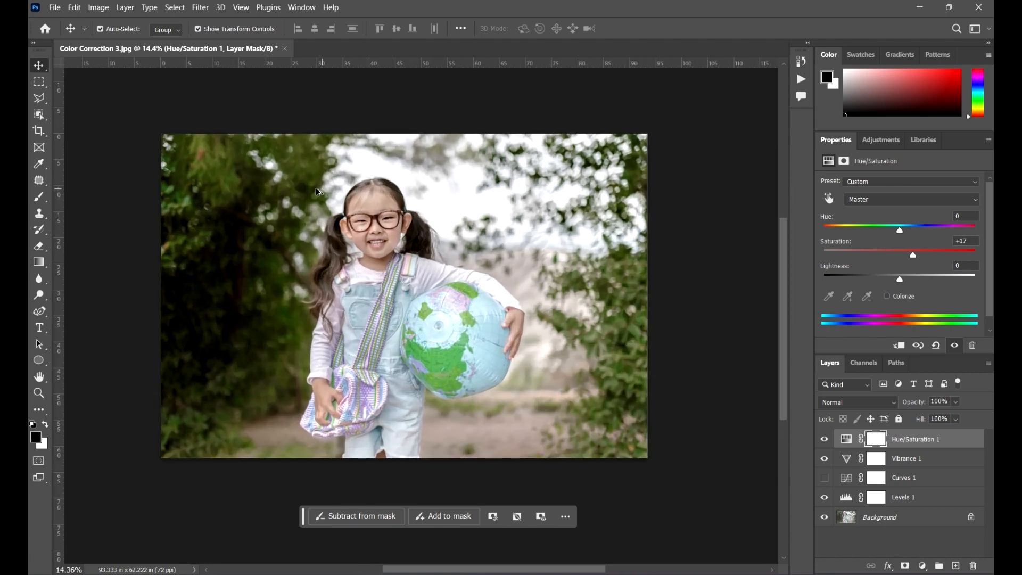
left_click_drag(430, 262, 461, 247)
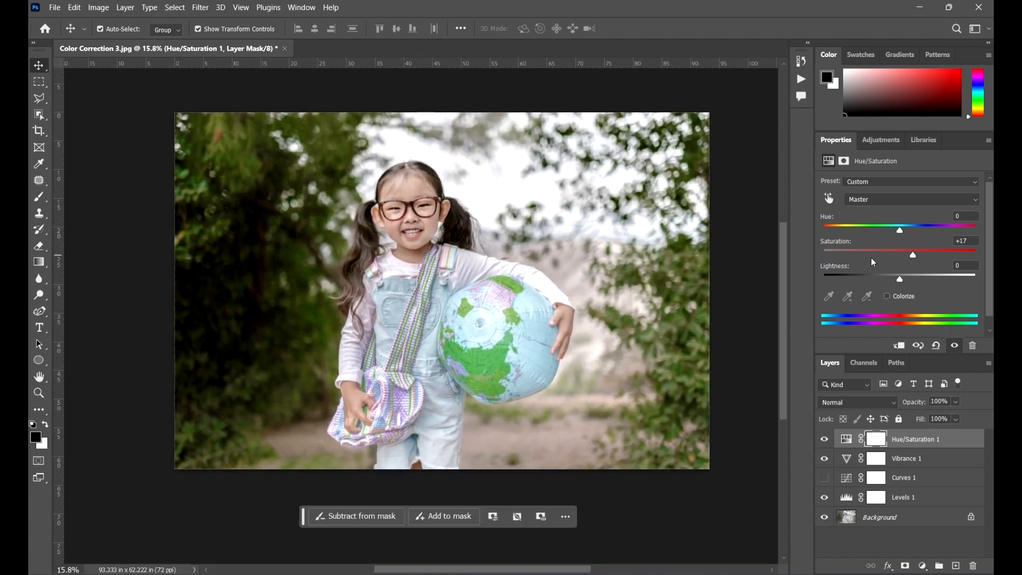
left_click_drag(510, 280, 512, 296)
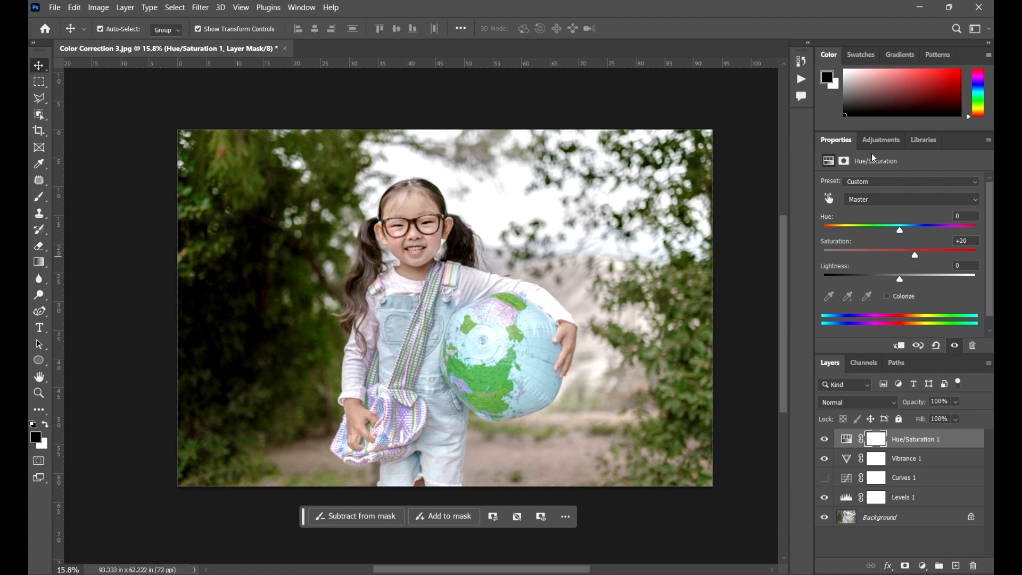
Add a Color Lookup adjustment layer above the Hue/Saturation layer.
left_click(881, 140)
scroll(873, 288, "down", 4)
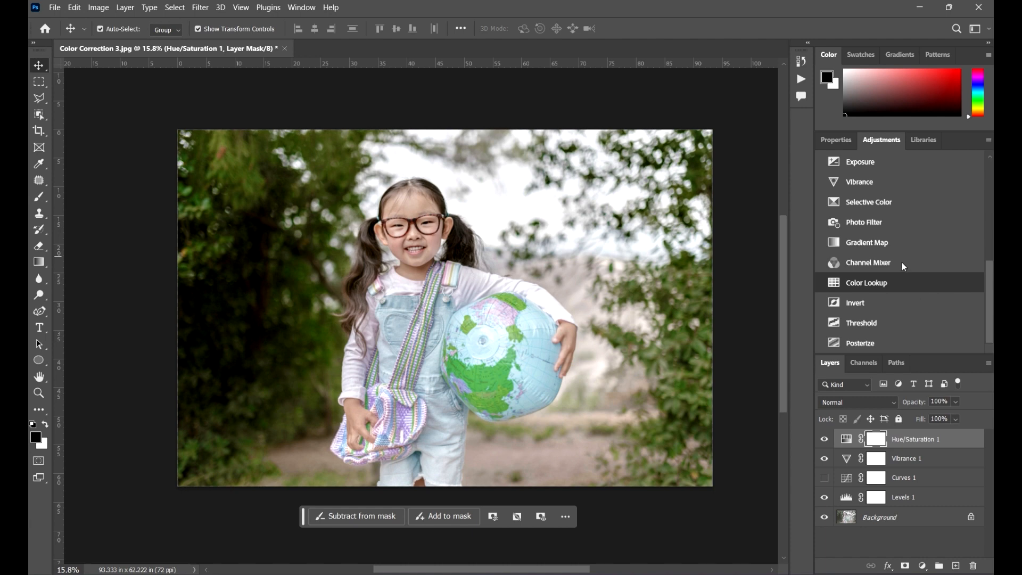
scroll(922, 235, "up", 2)
scroll(922, 235, "up", 3)
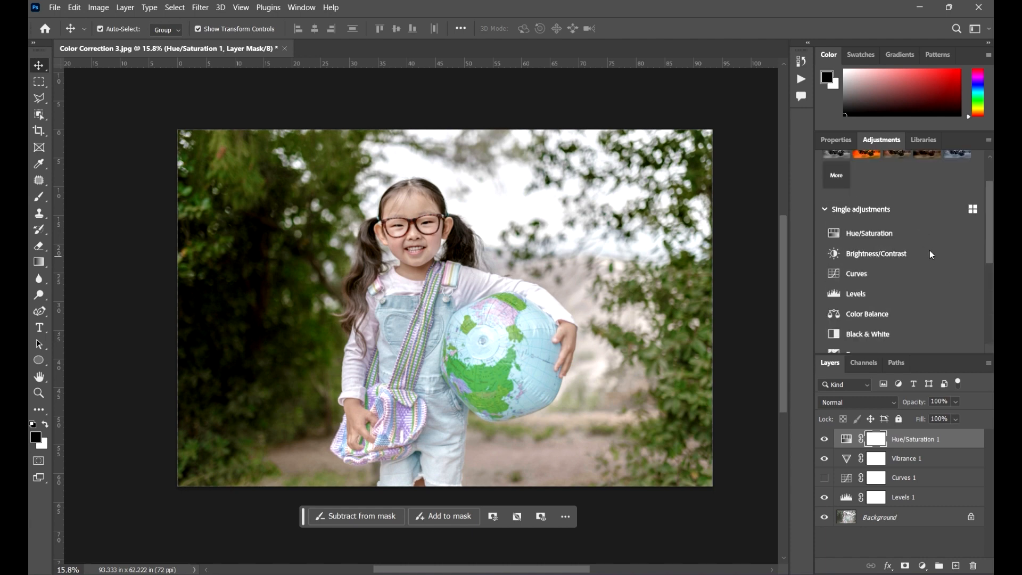
scroll(916, 296, "down", 5)
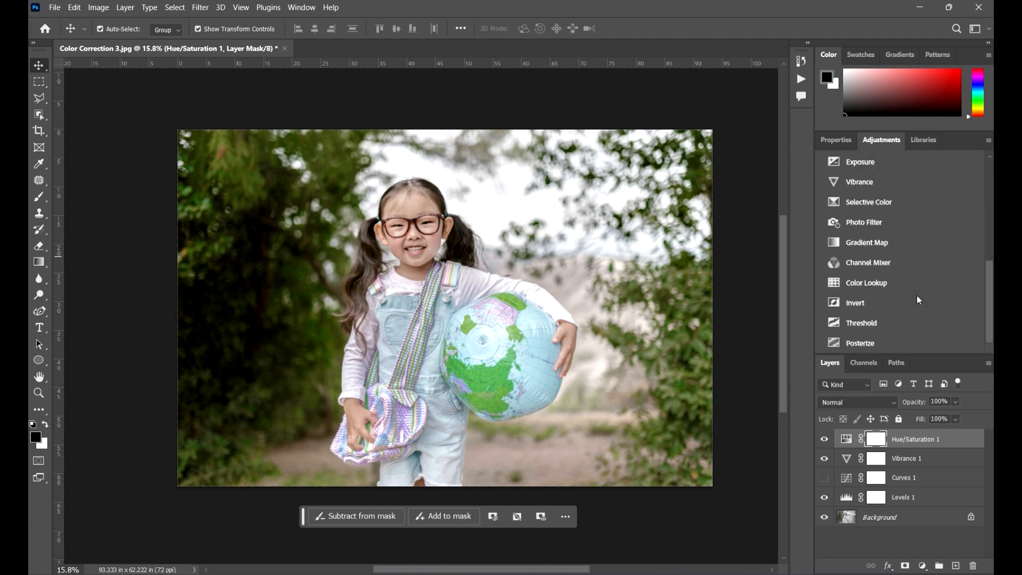
left_click(886, 282)
Try the 2Strip.look, 3Strip.look, Bleach Bypass.look and Candlelight.CUBE 3D LUTs on the Color Lookup layer.
left_click(910, 186)
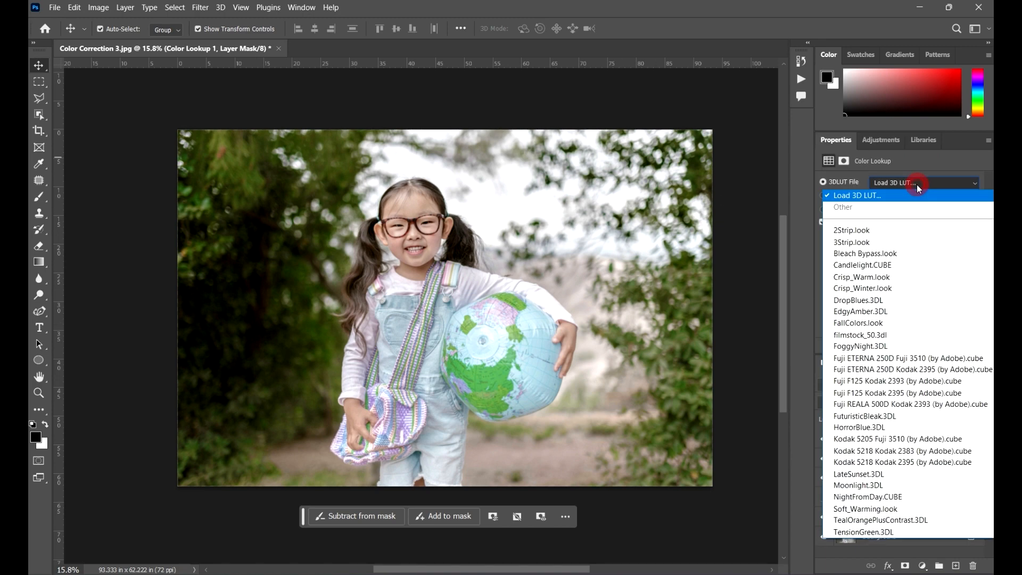
left_click(908, 225)
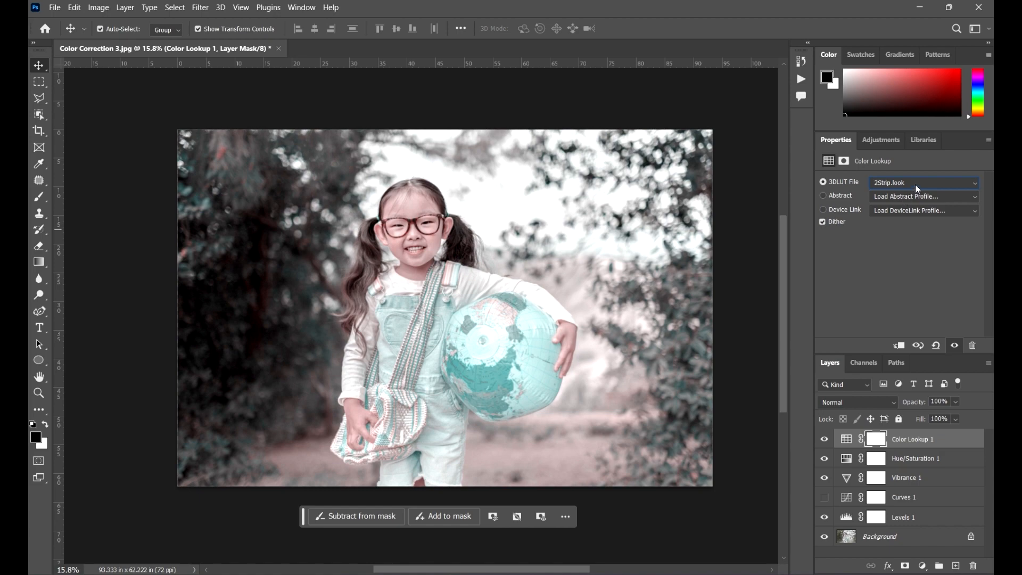
left_click(915, 184)
left_click(899, 250)
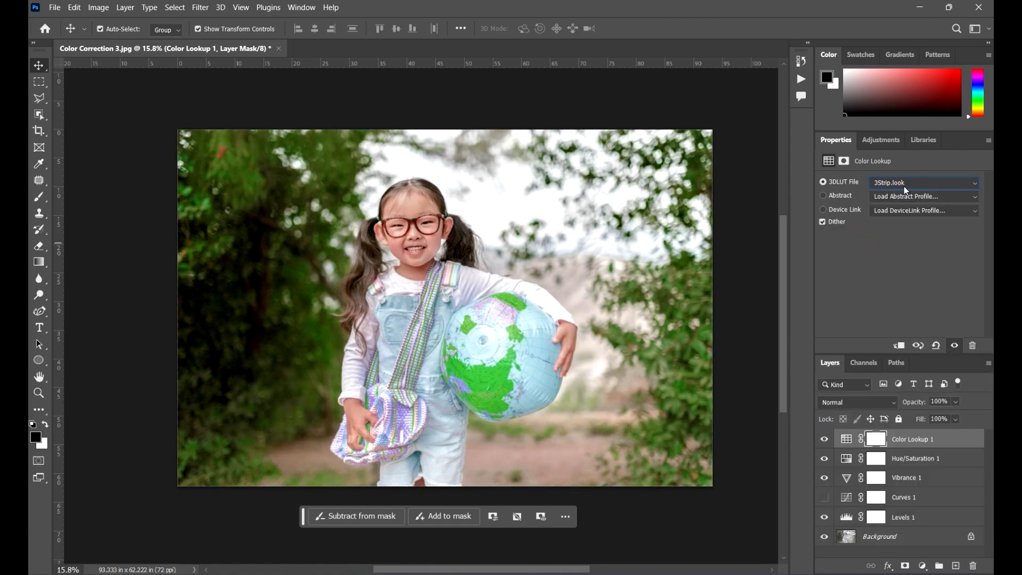
left_click(904, 186)
scroll(908, 198, "up", 3)
left_click(883, 257)
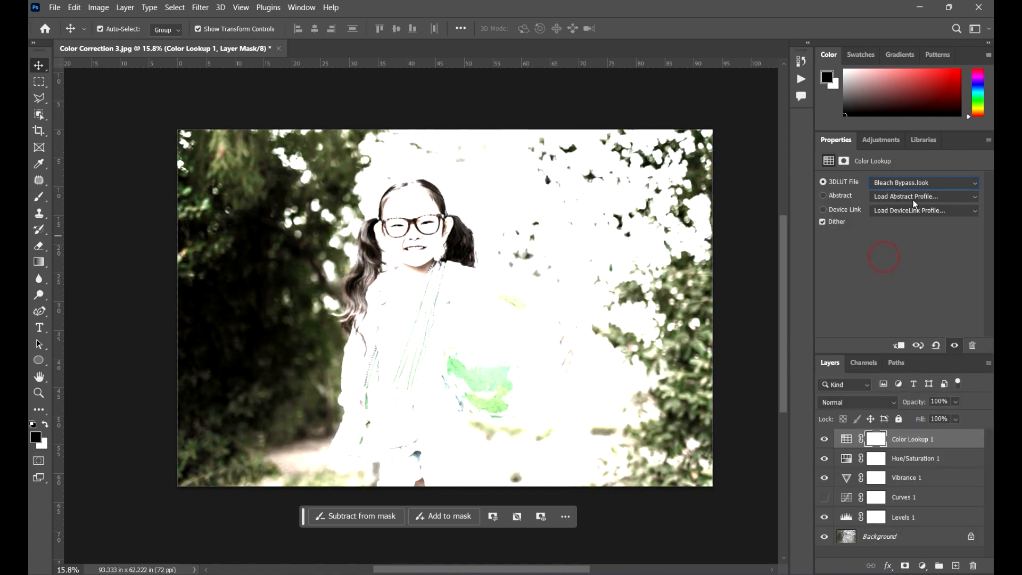
left_click(909, 183)
left_click(894, 261)
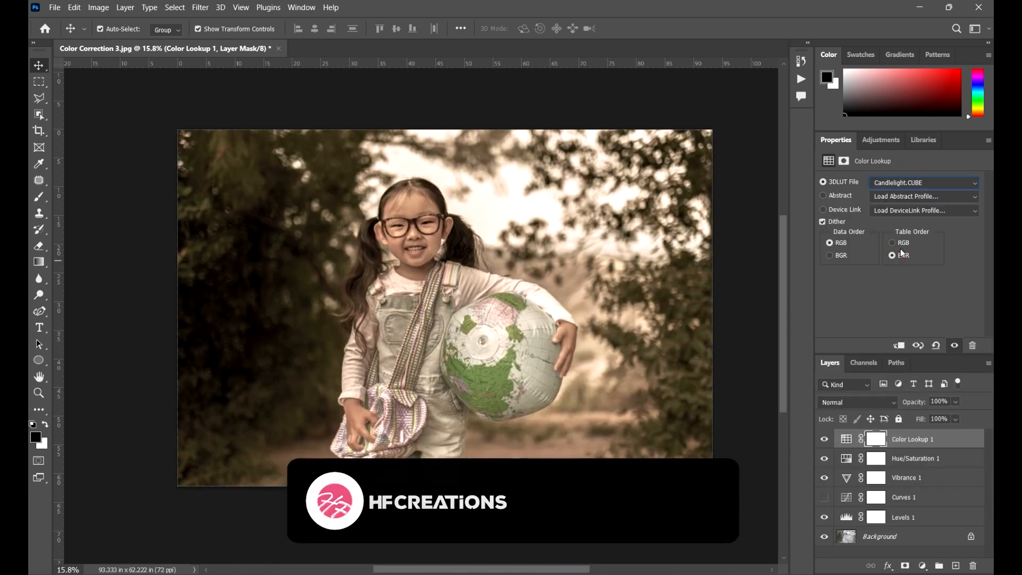
Try the Candlelight look at 13% opacity, comparing the layer hidden and shown, and restore its opacity to 100%.
left_click(955, 402)
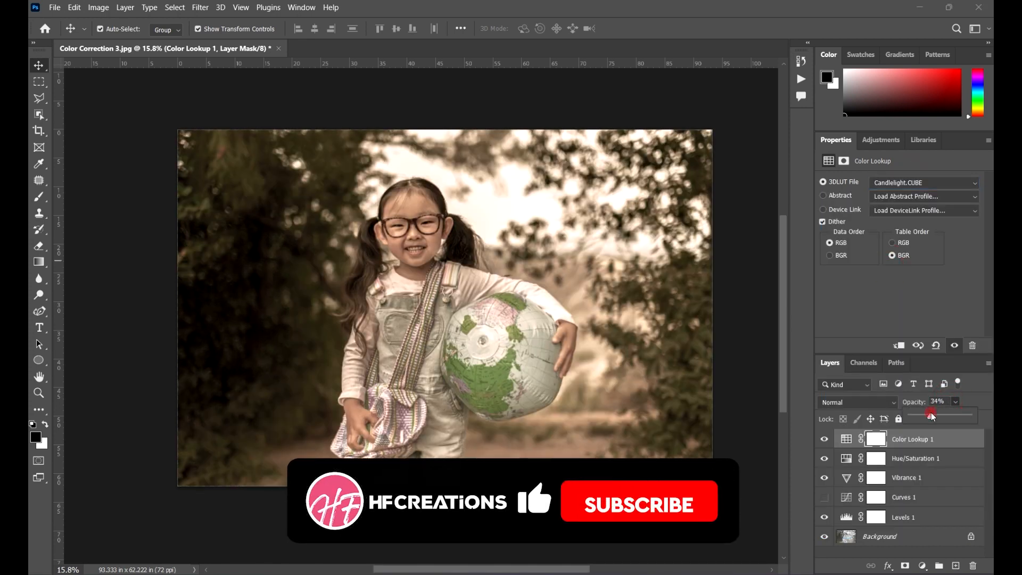
left_click_drag(972, 414, 915, 418)
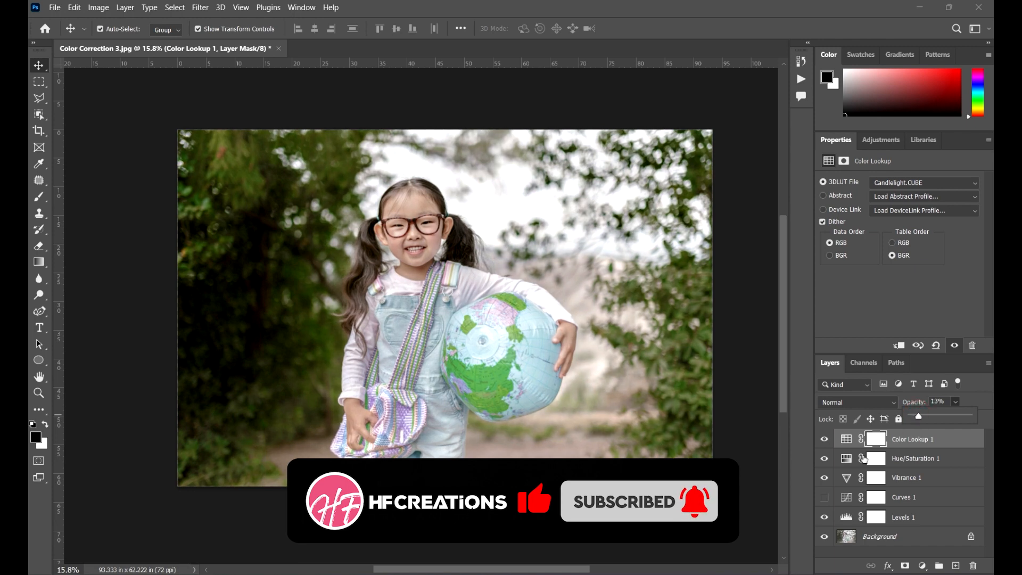
left_click(824, 439)
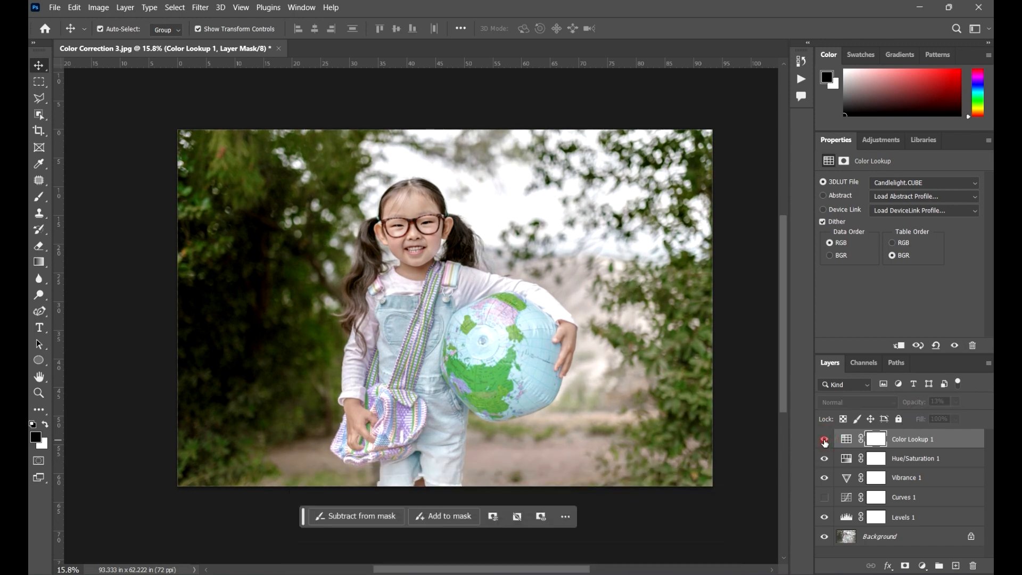
left_click(823, 439)
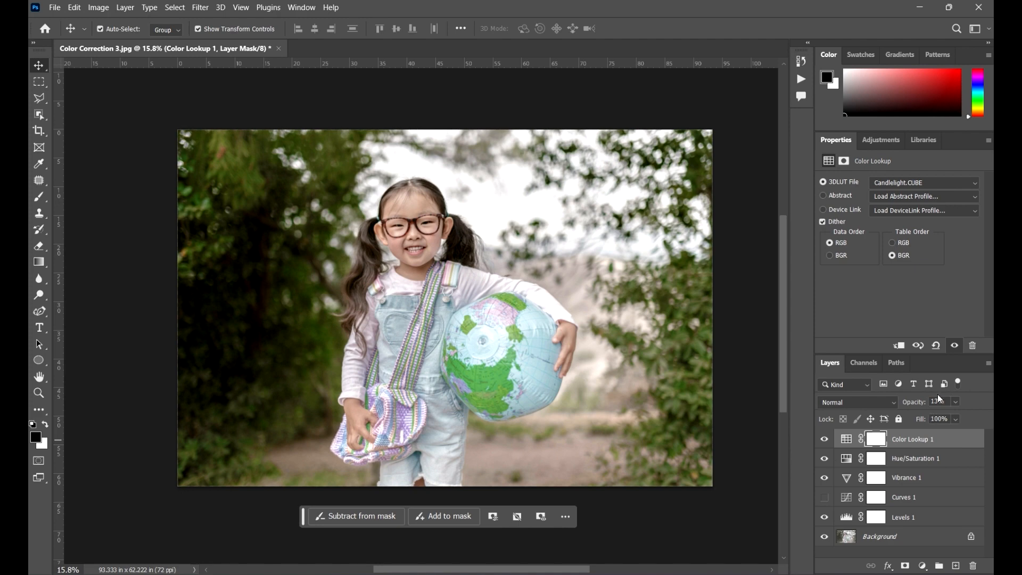
left_click(958, 402)
left_click_drag(960, 417, 990, 417)
Apply the NightFromDay.CUBE 3D LUT at 20% opacity and compare the photo with the Color Lookup layer hidden and shown.
left_click(918, 186)
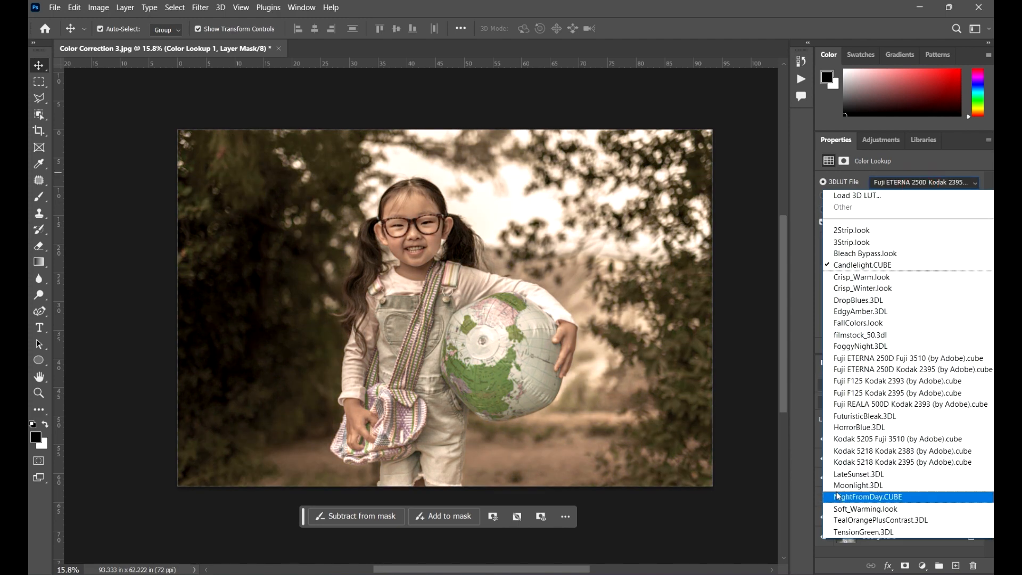
left_click(865, 498)
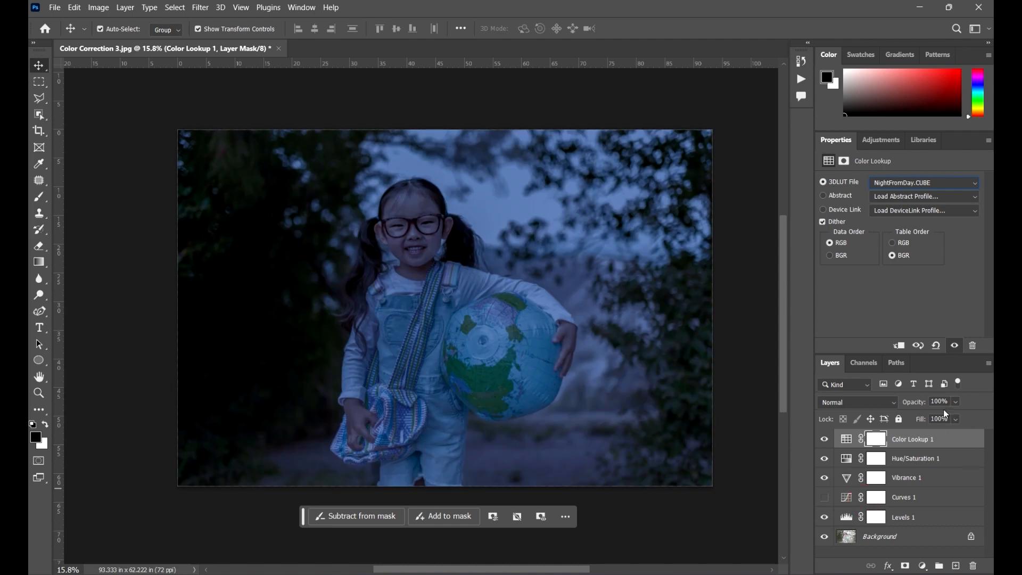
left_click_drag(927, 416, 907, 415)
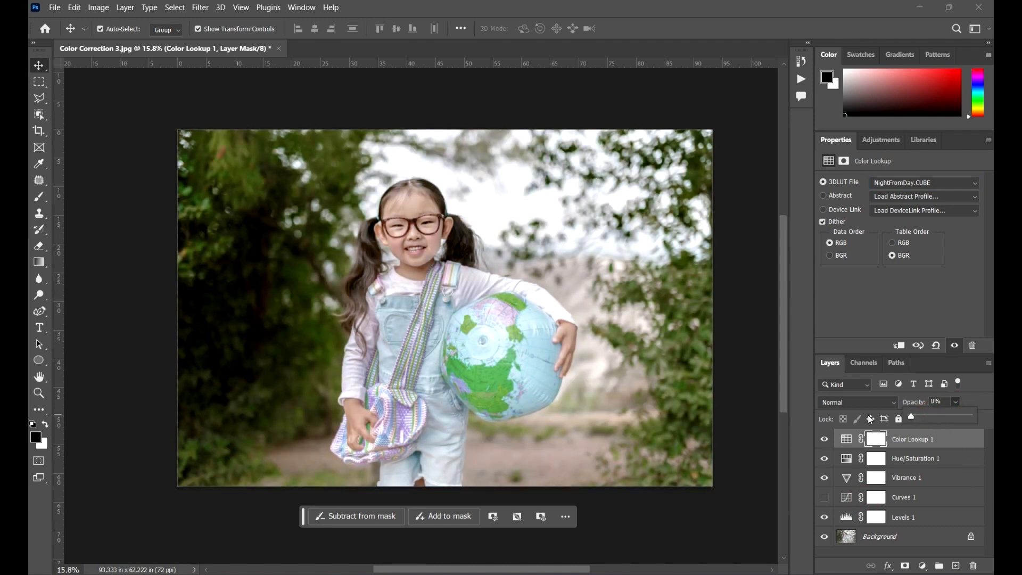
left_click(823, 440)
left_click(824, 440)
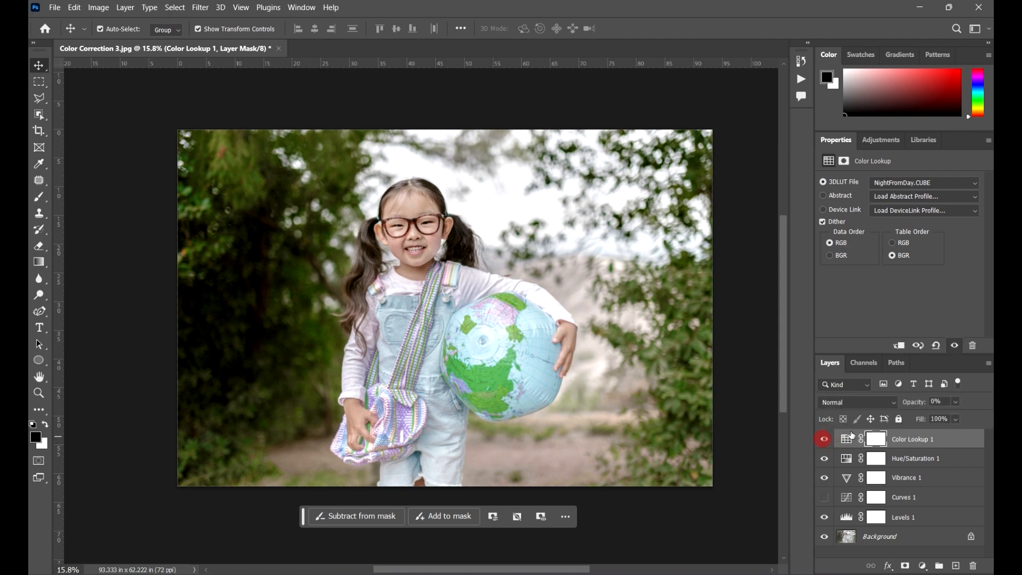
left_click(956, 402)
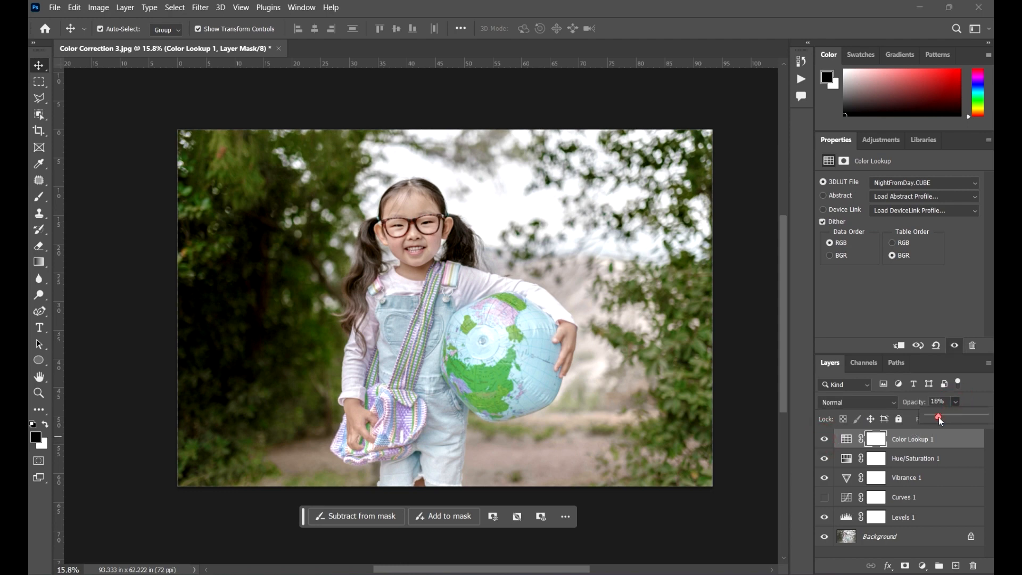
mouse_move(946, 424)
left_mouse_down()
mouse_move(962, 428)
mouse_move(945, 426)
left_mouse_up()
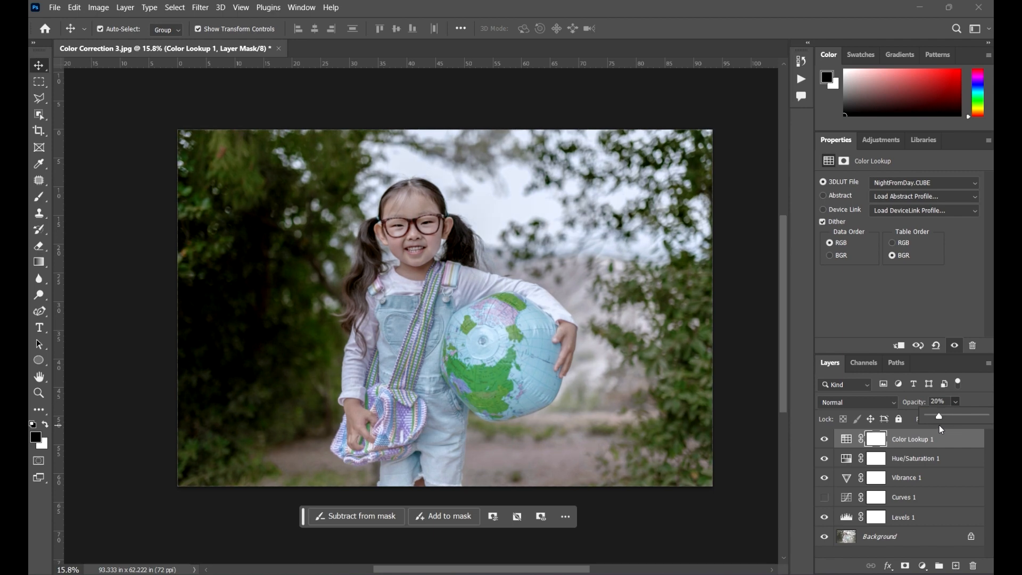
left_click(824, 439)
left_click(825, 441)
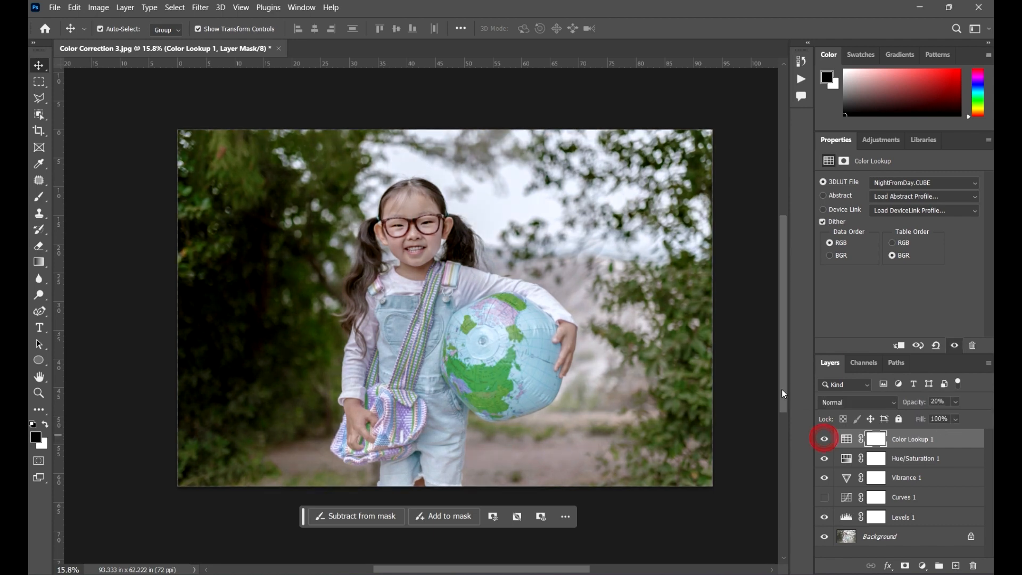
Deselect all layers and examine the corrected photo at different zoom levels.
scroll(745, 373, "down", 2)
left_click(681, 287)
scroll(415, 255, "up", 2)
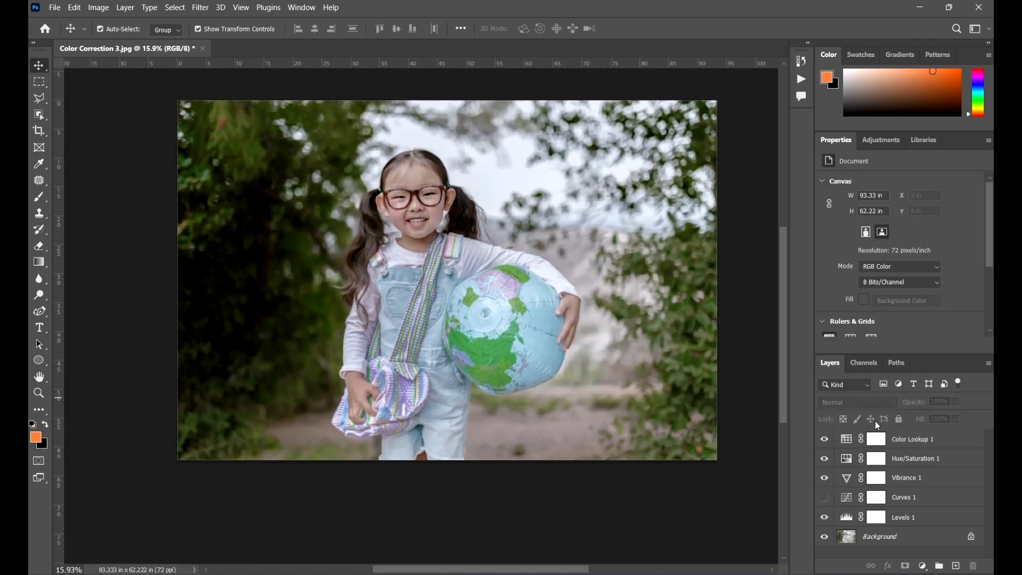
left_click(938, 440)
left_click_drag(687, 372, 675, 395)
left_click(753, 354)
scroll(660, 323, "down", 2)
scroll(704, 340, "up", 2)
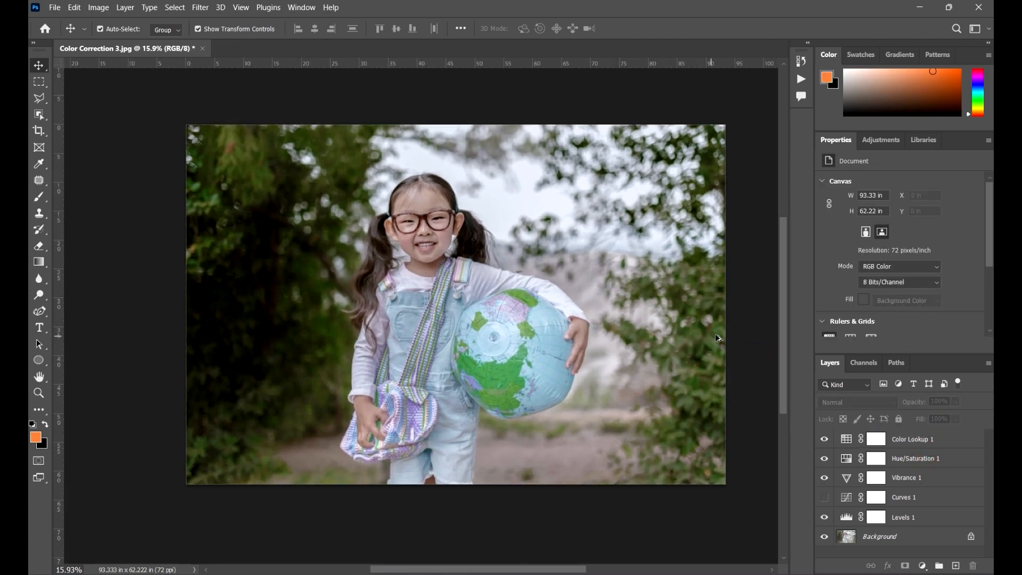
Show the Curves layer again and compare the photo with all five adjustment layers hidden and shown.
left_click(824, 499)
left_click_drag(826, 518, 822, 426)
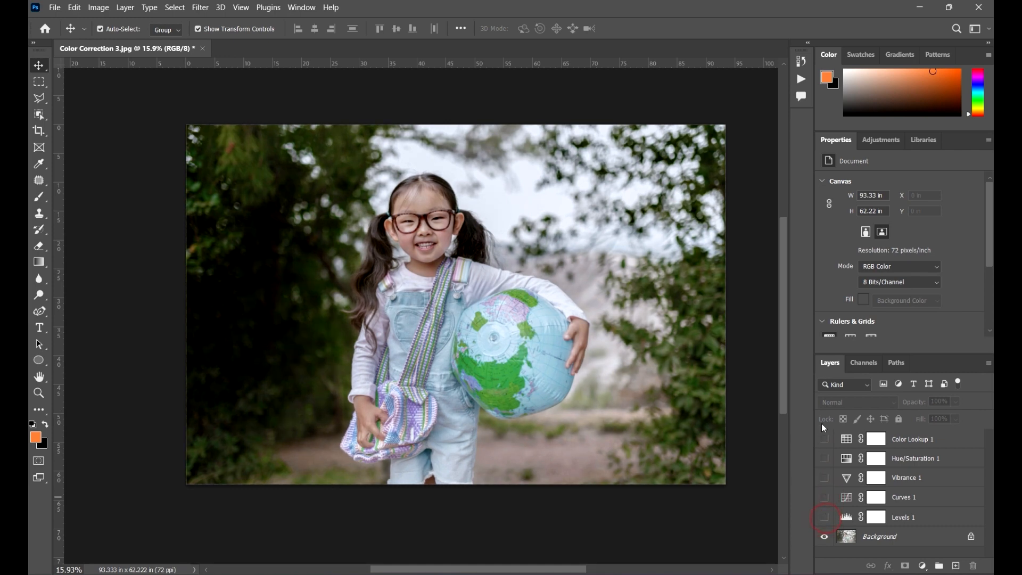
left_click_drag(826, 519, 832, 435)
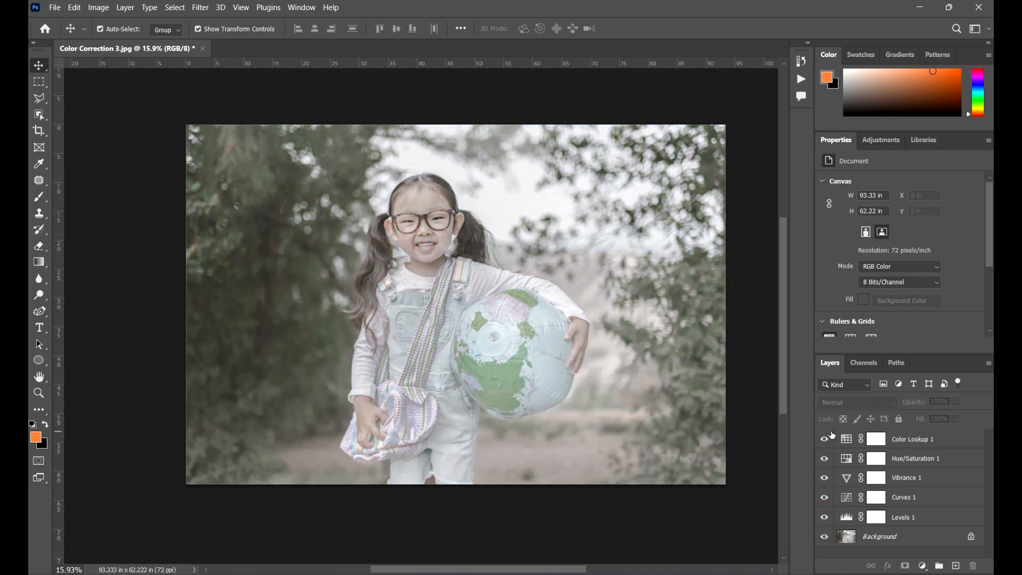
left_click_drag(652, 370, 628, 381)
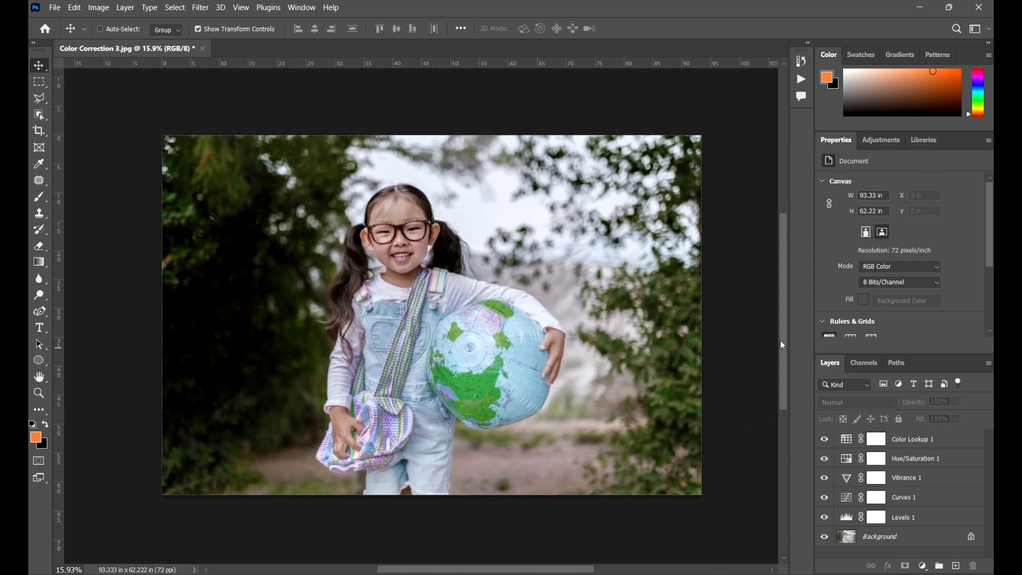
Save the document in the Project Files 2 folder as the Photoshop file "Exercise 2 - Color correction" with Maximize Compatibility on.
key("ctrl+shift+s")
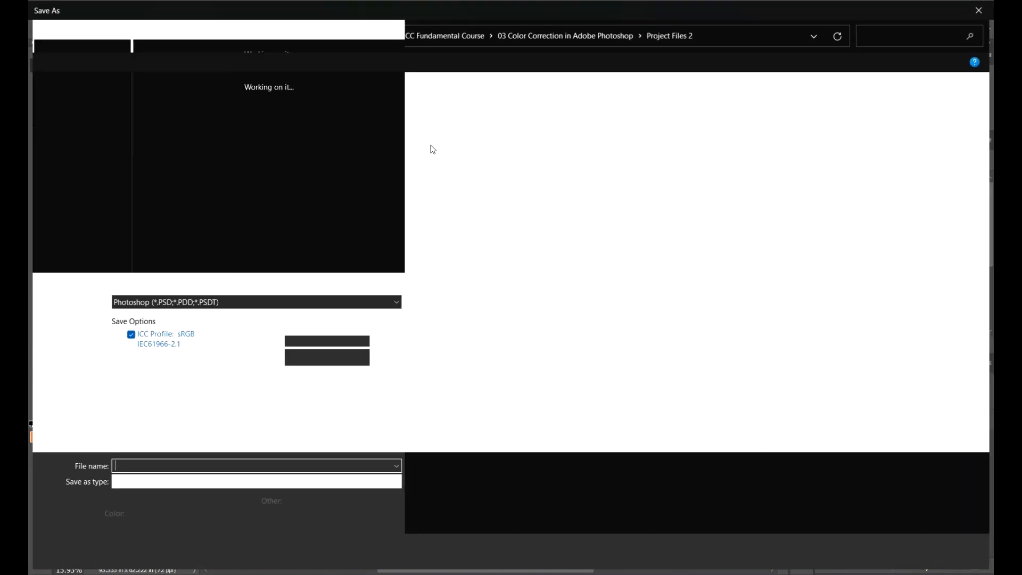
left_click(258, 130)
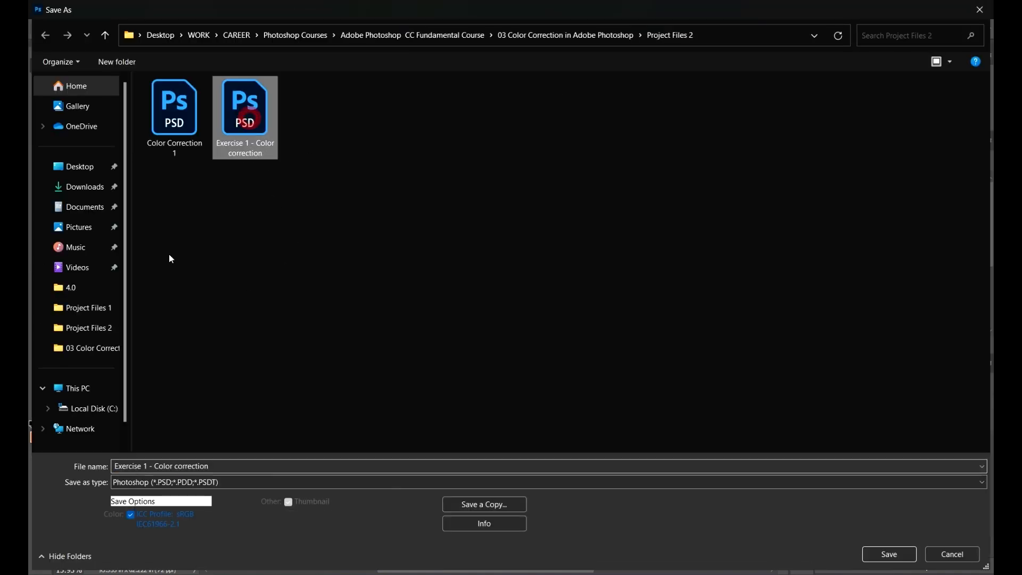
left_click(149, 466)
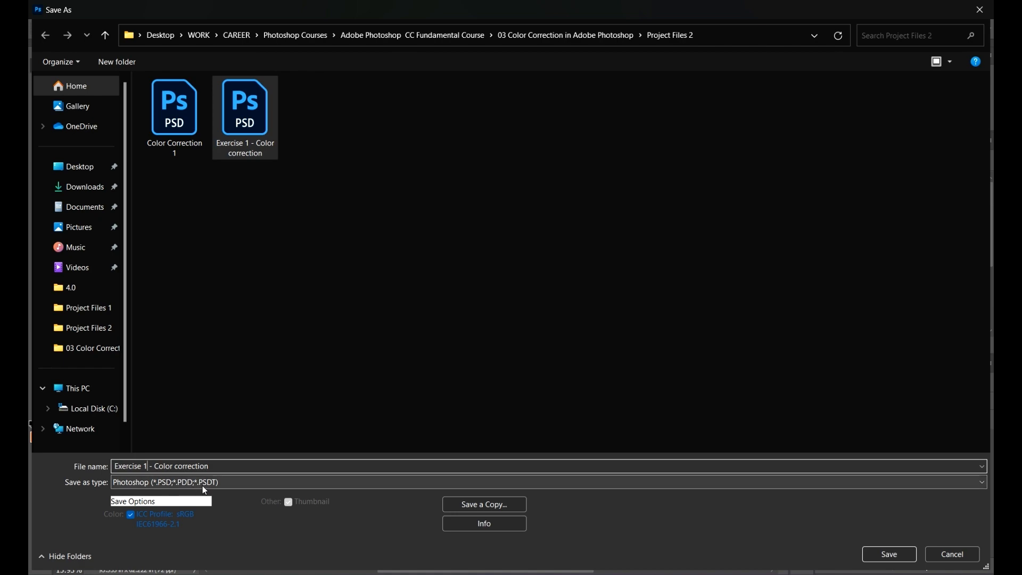
key("BackSpace")
type("2")
left_click(306, 369)
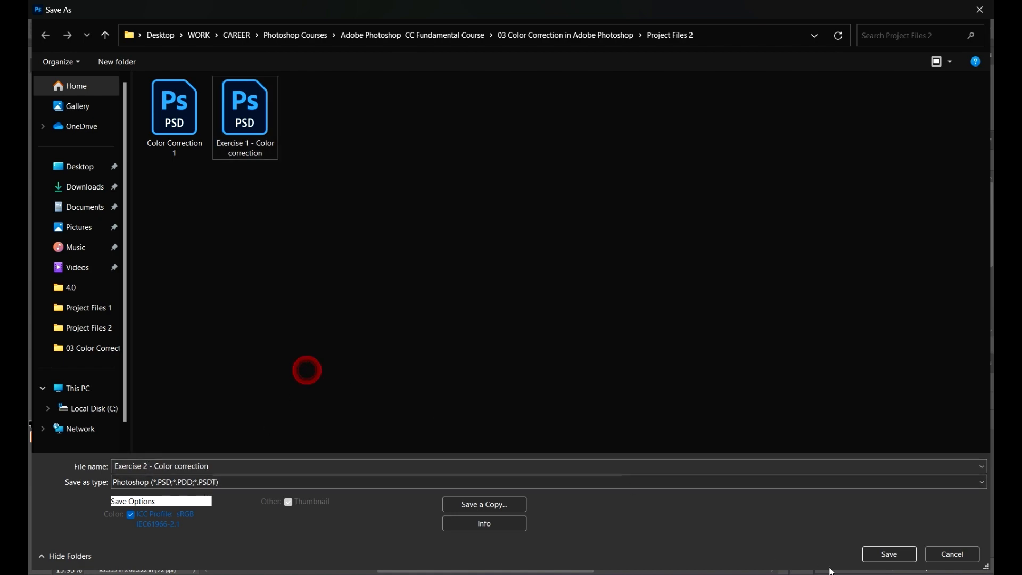
left_click(899, 554)
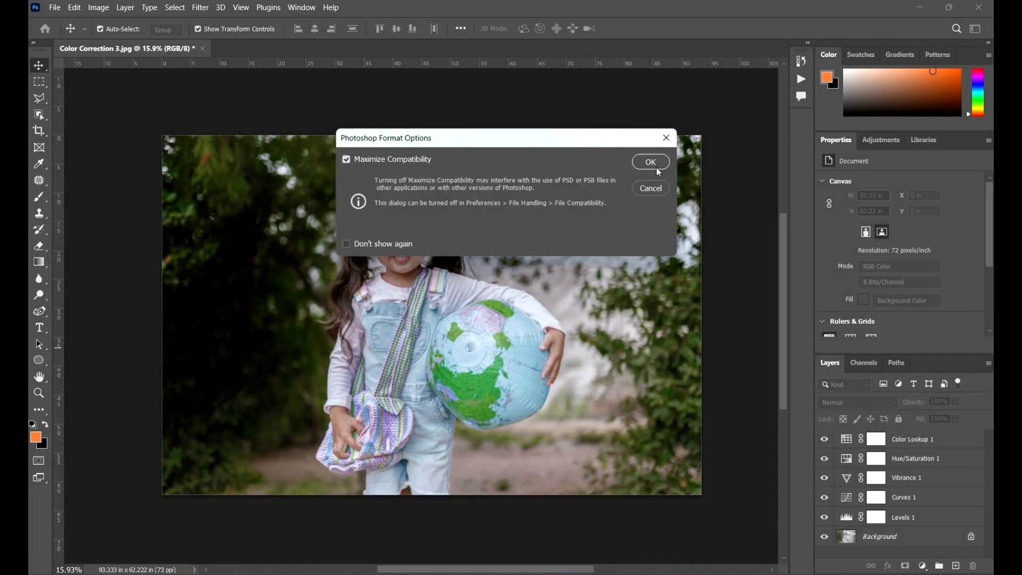
left_click(657, 168)
scroll(442, 269, "down", 2)
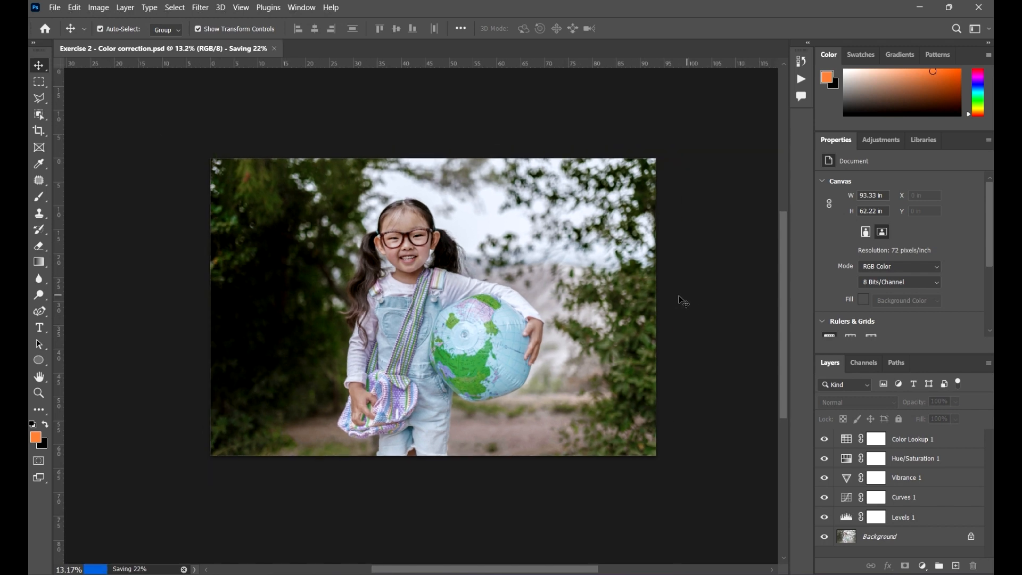
scroll(585, 306, "up", 3)
left_click_drag(620, 315, 659, 319)
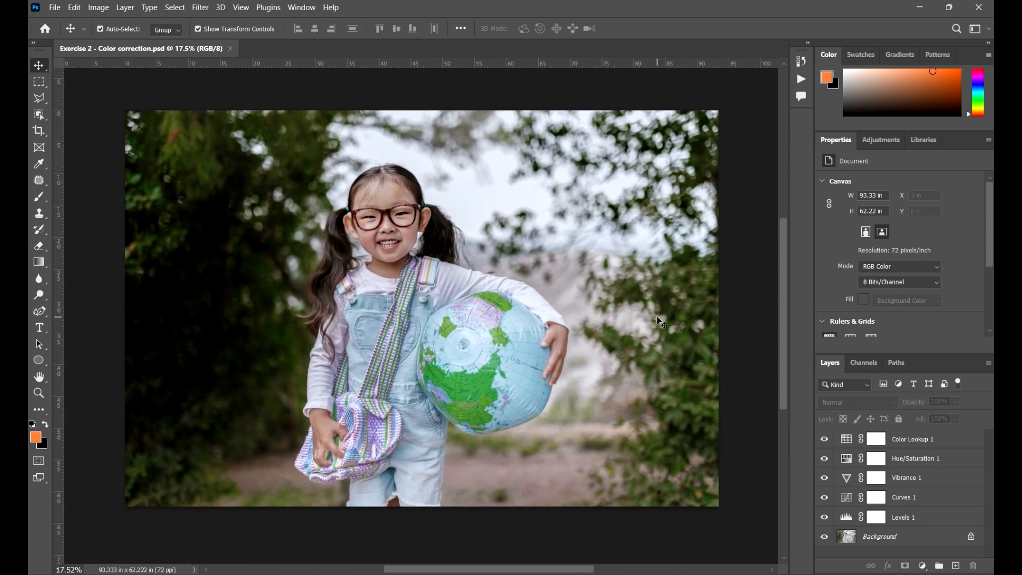
scroll(595, 300, "down", 1)
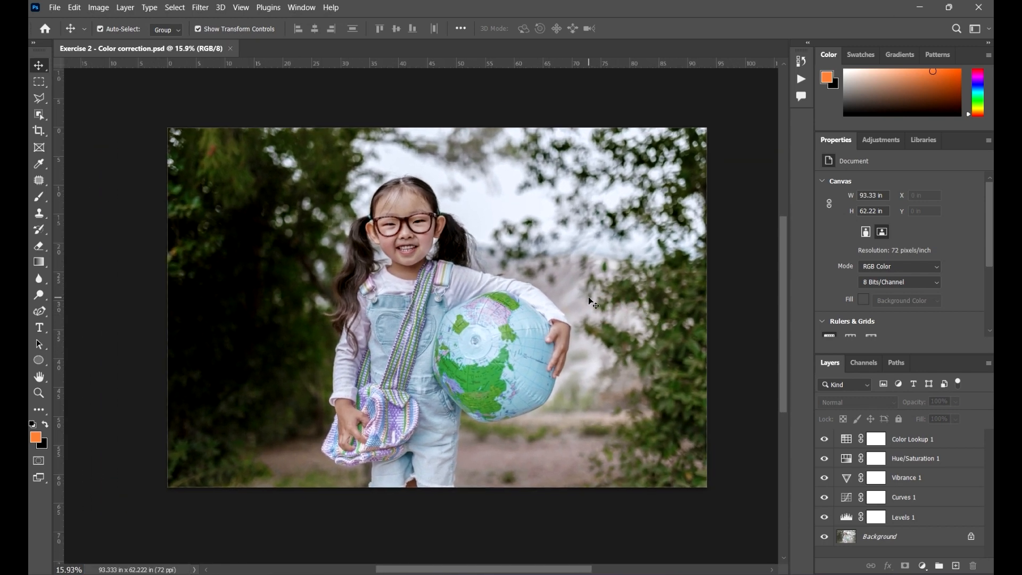